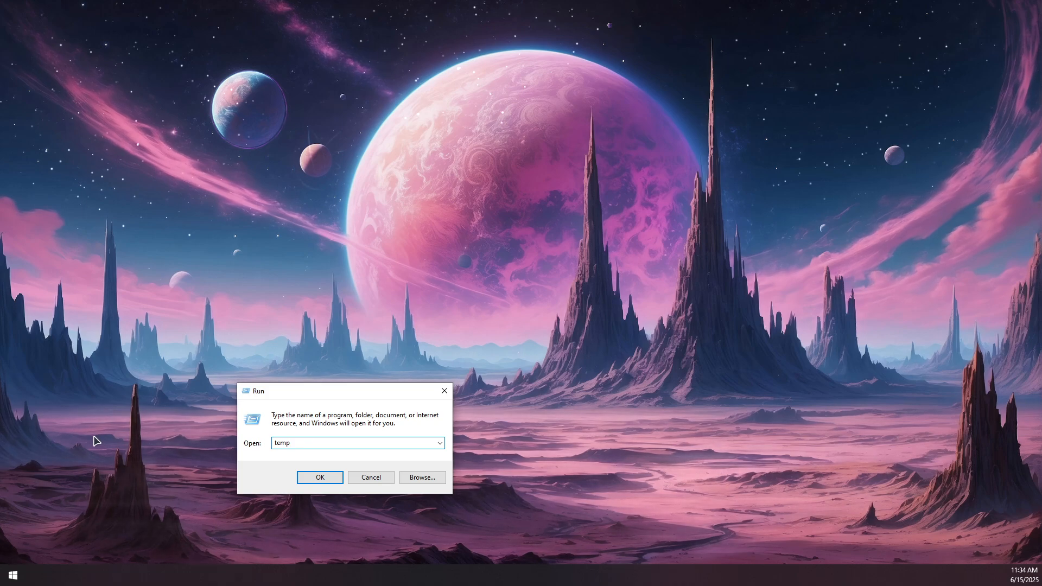
Open the Windows Temp folder with the temp command and try to delete all of its contents
{"action": "left_click", "coordinate": [320, 478]}
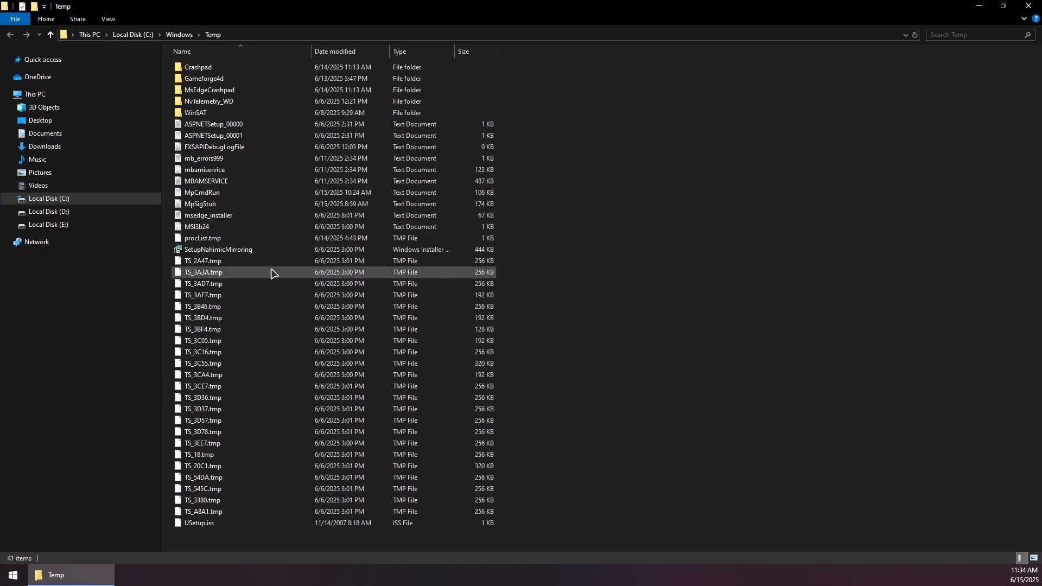
{"action": "key", "text": "ctrl+a"}
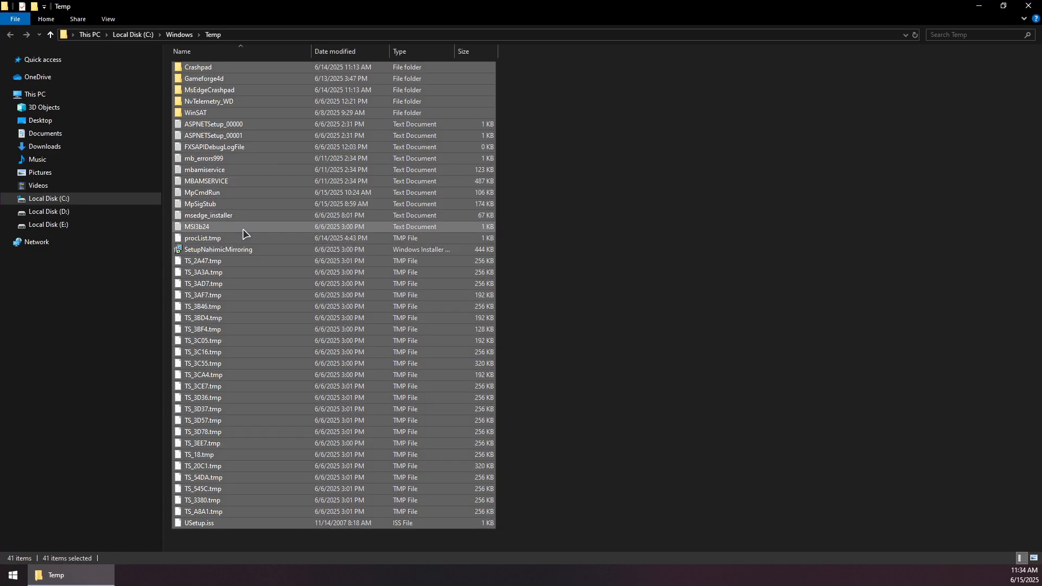
{"action": "right_click", "coordinate": [218, 183]}
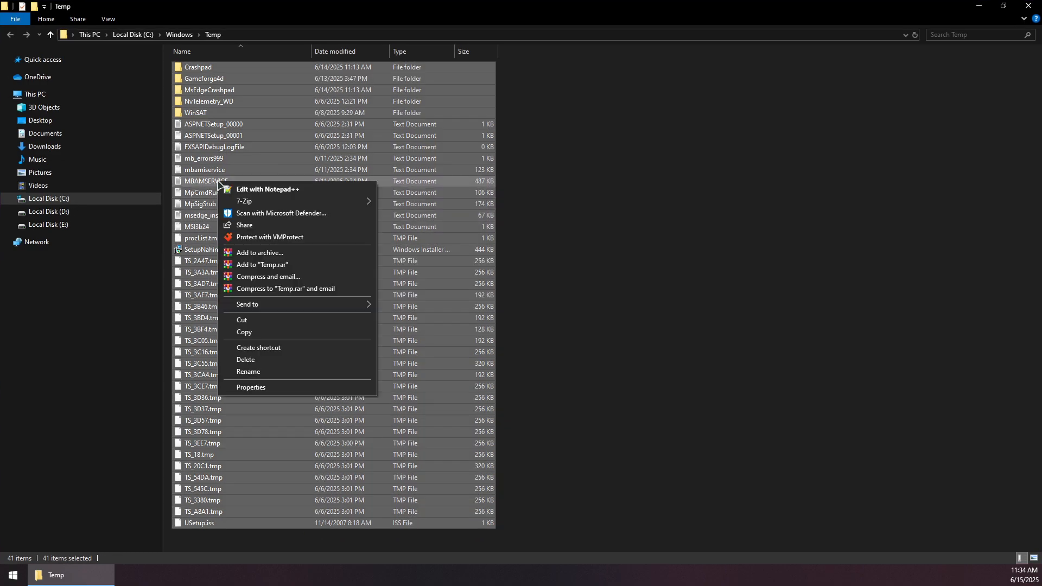
{"action": "left_click", "coordinate": [251, 360]}
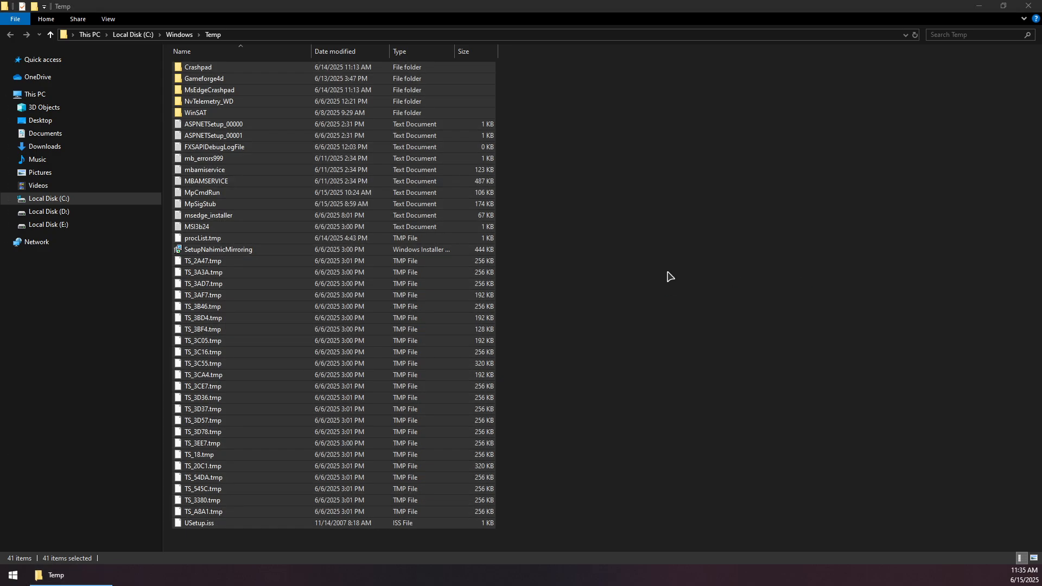
{"action": "left_click", "coordinate": [671, 276]}
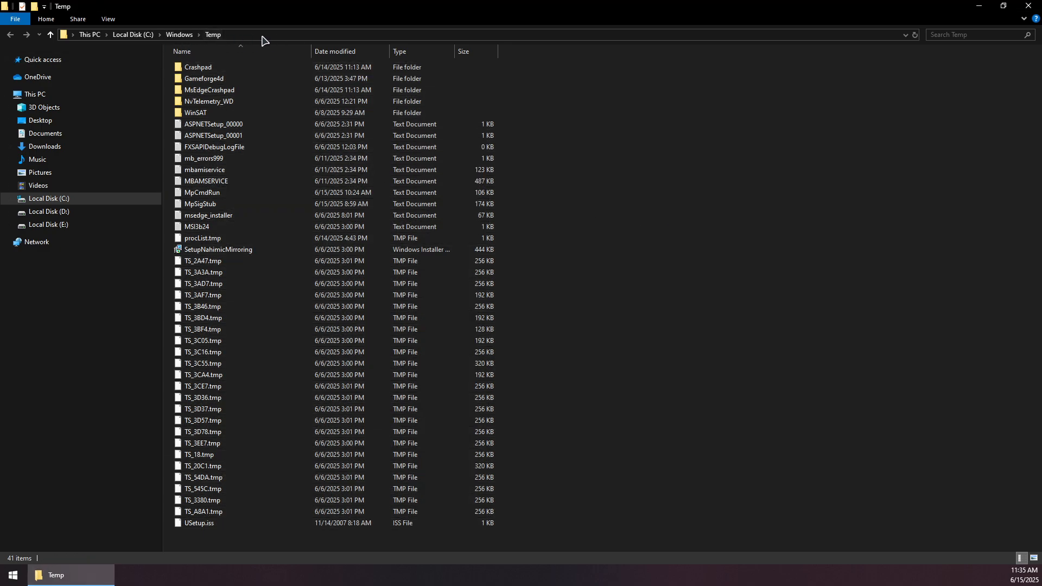
Go to the user's local temporary files folder using the path %temp%
{"action": "left_click", "coordinate": [289, 36]}
{"action": "type", "text": "%"}
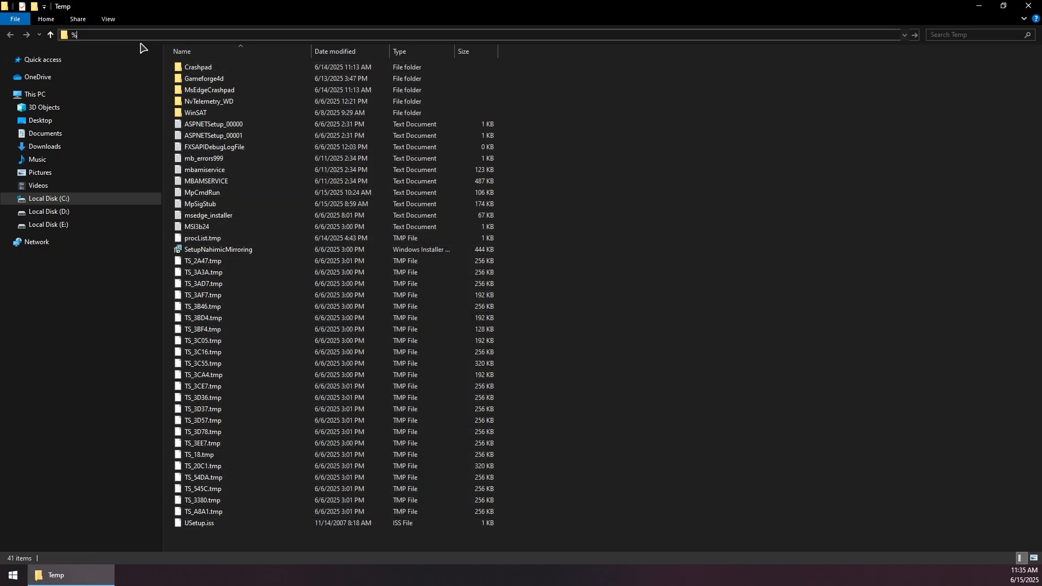
{"action": "type", "text": "temp%"}
{"action": "key", "text": "Return"}
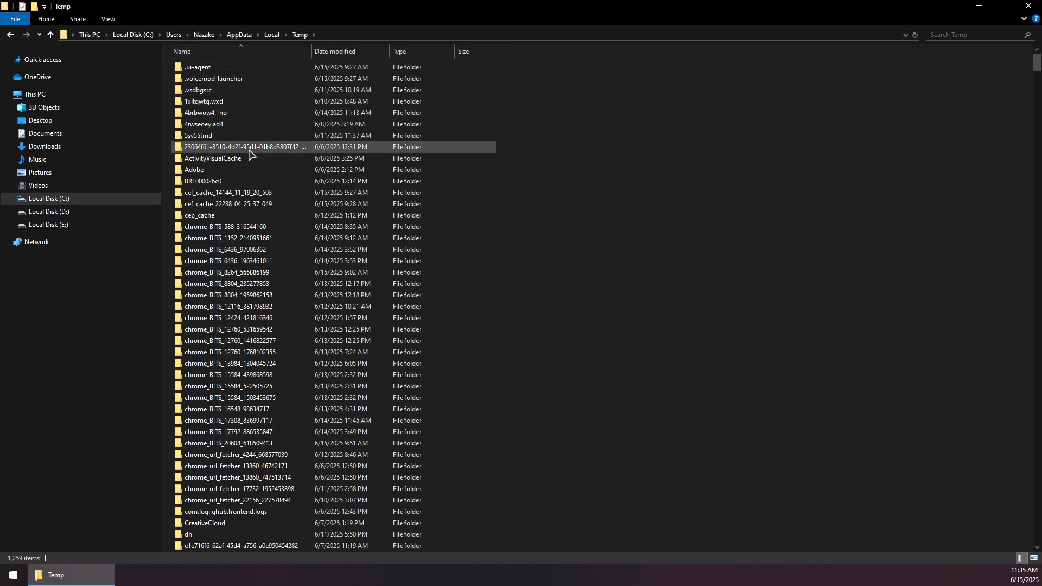
Delete all files and folders in the user's Temp folder, handle the deletion prompt, and close the window
{"action": "key", "text": "ctrl+a"}
{"action": "scroll", "coordinate": [281, 195], "scroll_direction": "down", "scroll_amount": 10}
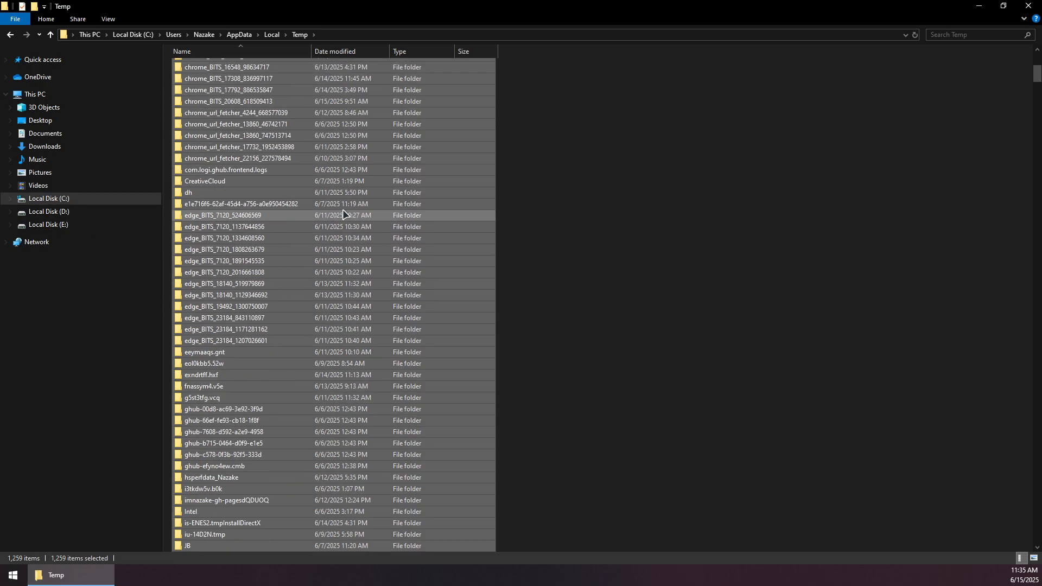
{"action": "right_click", "coordinate": [280, 188]}
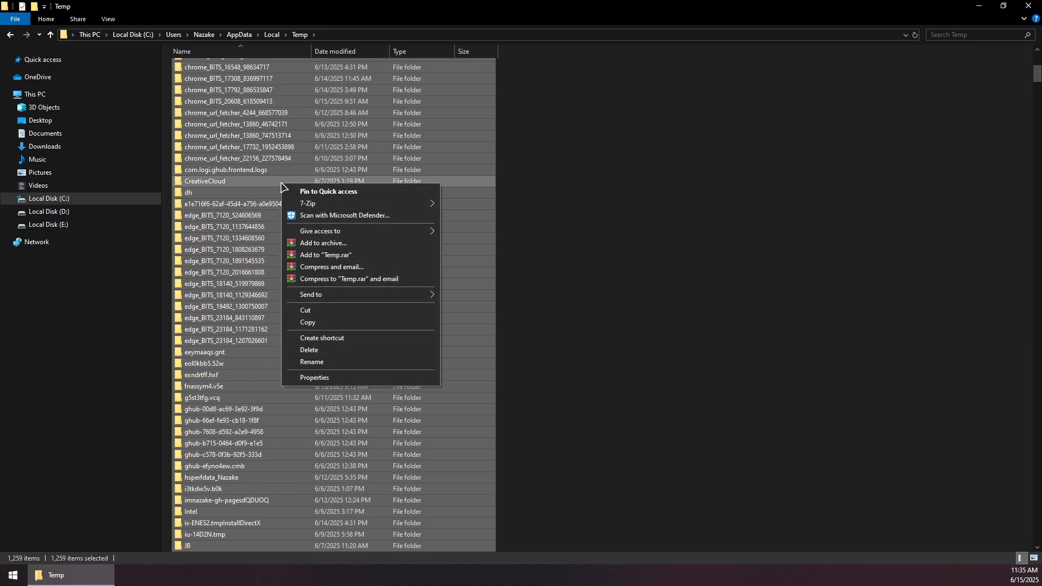
{"action": "left_click", "coordinate": [326, 350]}
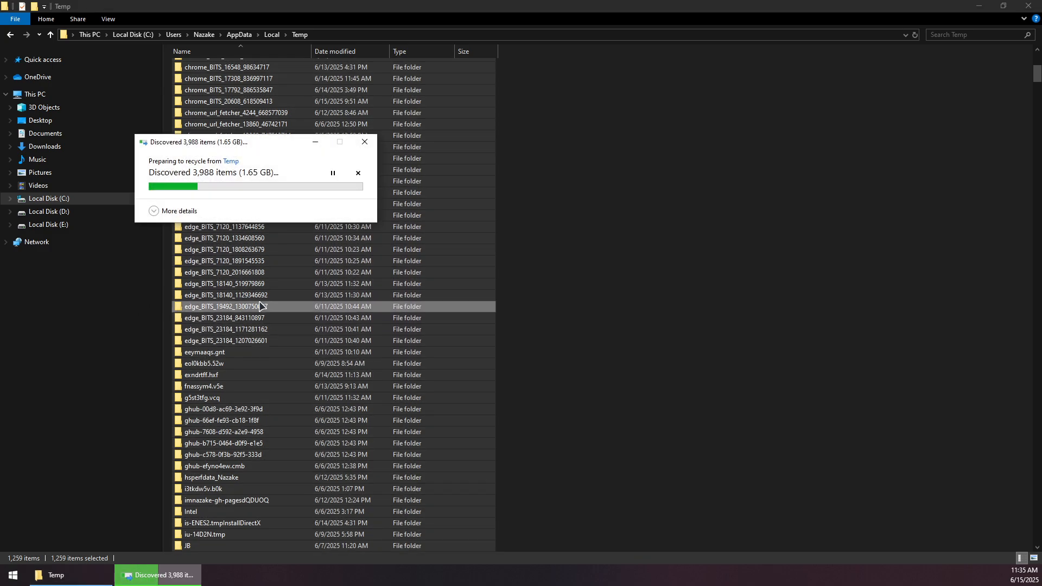
{"action": "left_click", "coordinate": [224, 235]}
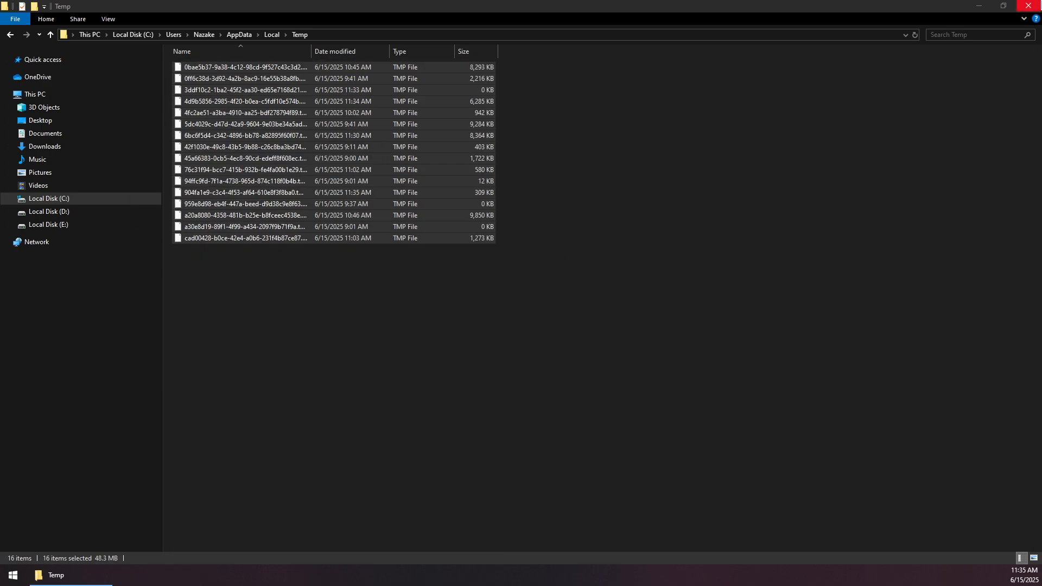
{"action": "left_click", "coordinate": [1040, 2]}
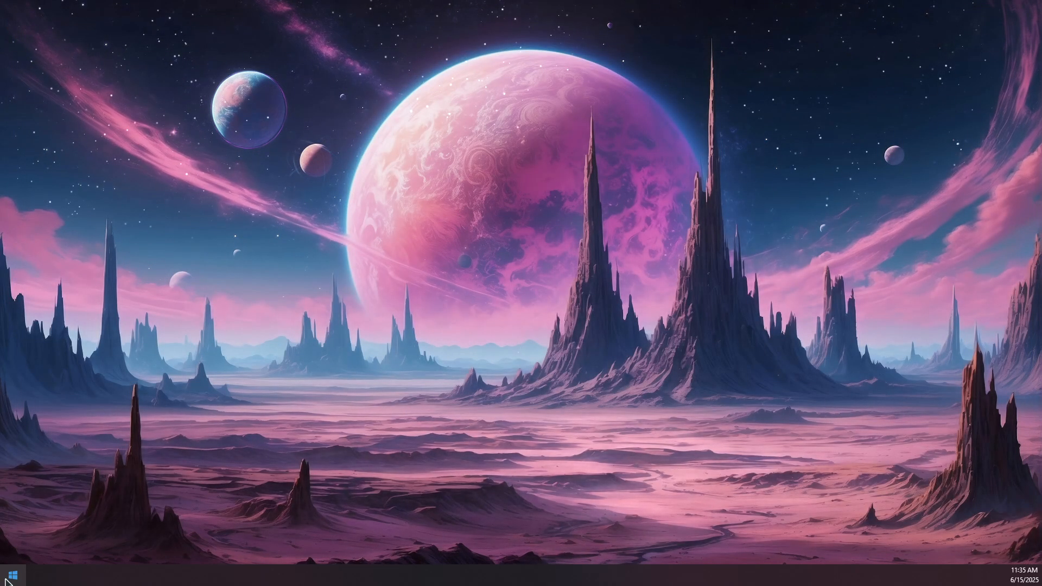
Open the properties of Local Disk (C:) from File Explorer and start Disk Cleanup for the drive
{"action": "right_click", "coordinate": [6, 582]}
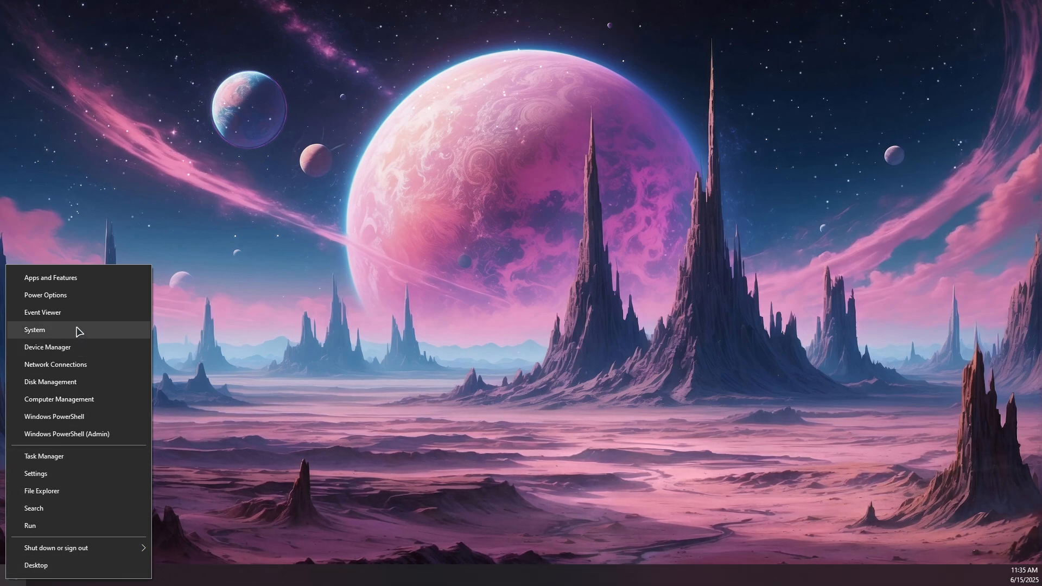
{"action": "left_click", "coordinate": [64, 492]}
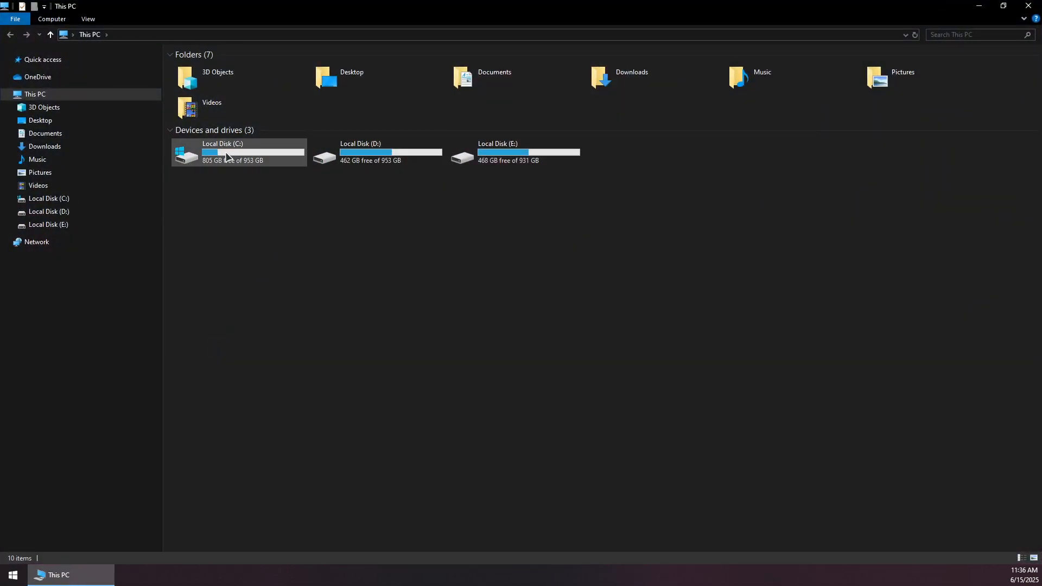
{"action": "right_click", "coordinate": [226, 157]}
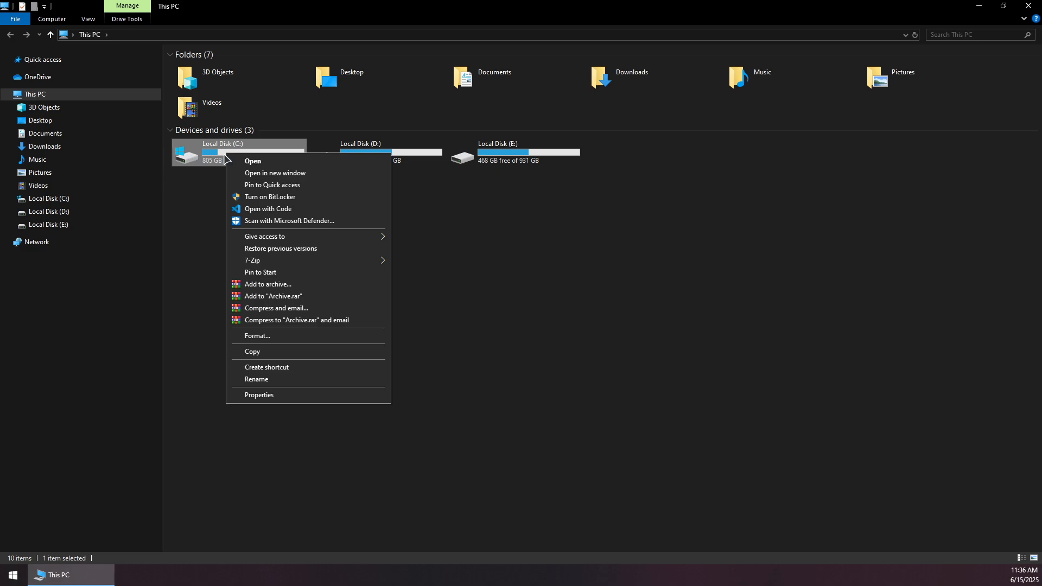
{"action": "left_click", "coordinate": [280, 396]}
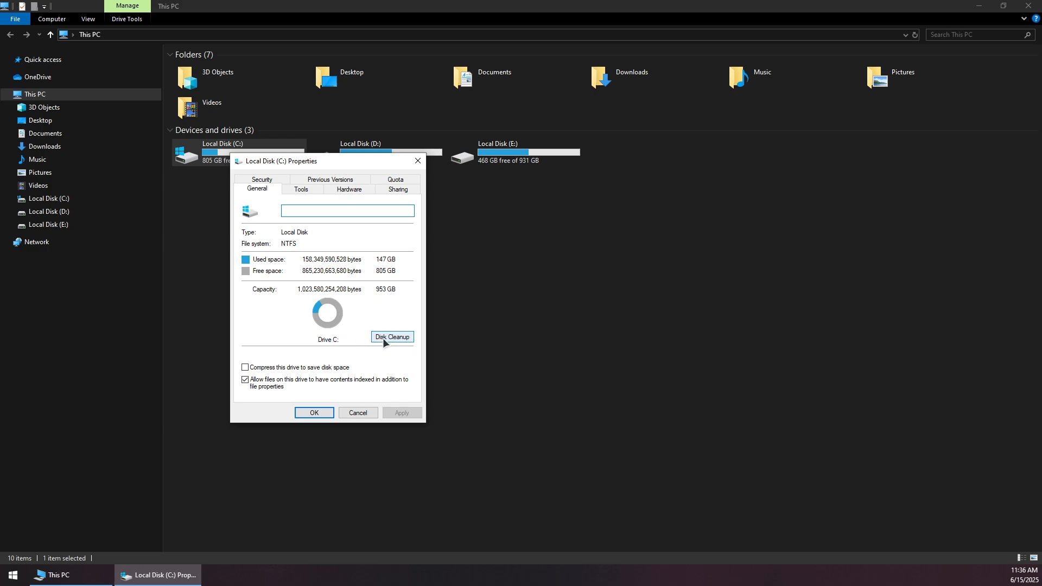
{"action": "left_click", "coordinate": [398, 338]}
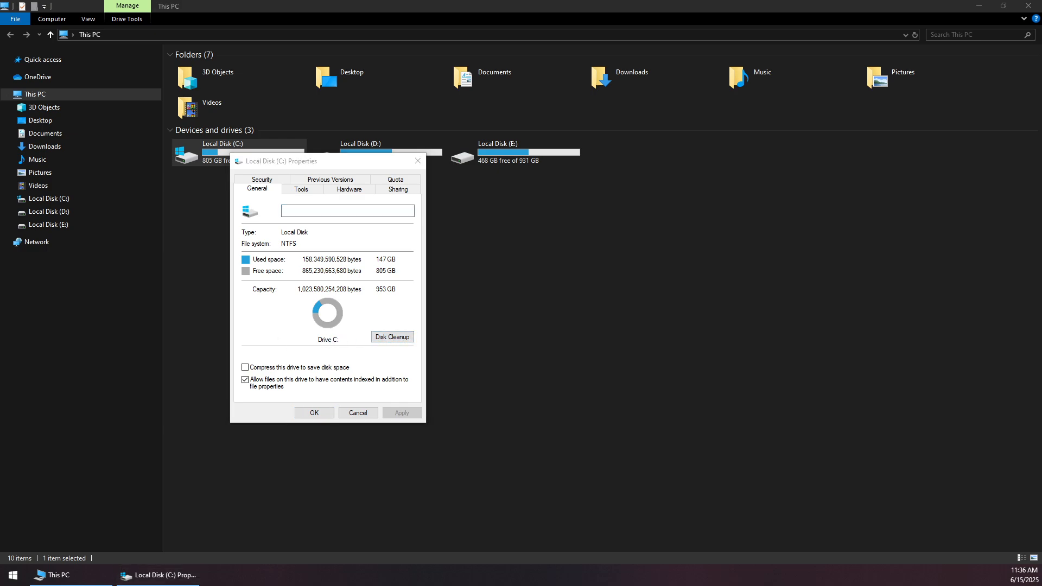
{"action": "left_click_drag", "start_coordinate": [562, 210], "coordinate": [408, 228]}
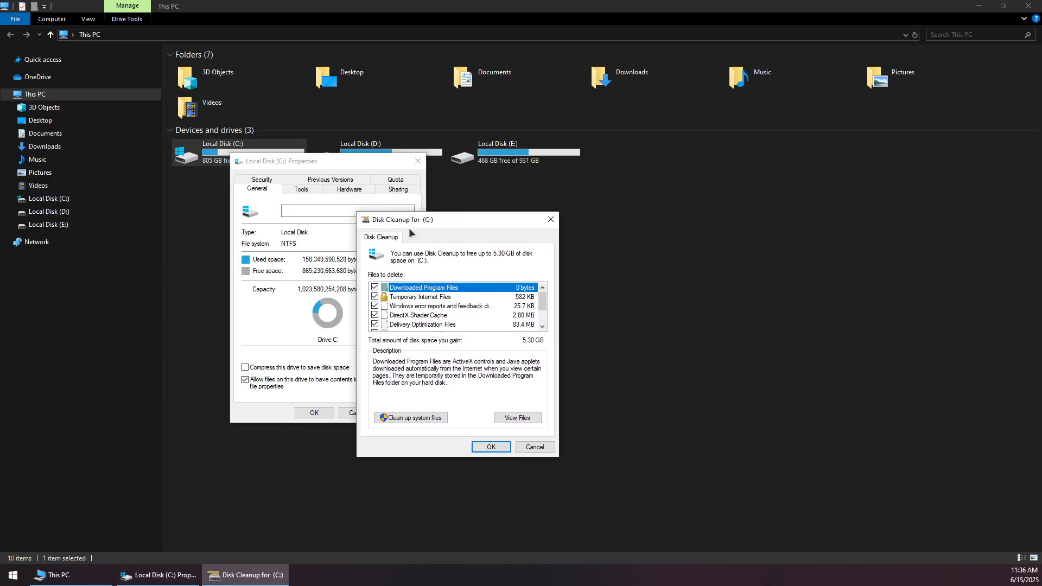
Review the file categories offered for deletion on drive C: and their descriptions, from Downloaded Program Files to Thumbnails
{"action": "left_click", "coordinate": [430, 299]}
{"action": "left_click", "coordinate": [413, 290]}
{"action": "left_click_drag", "start_coordinate": [542, 301], "coordinate": [543, 314]}
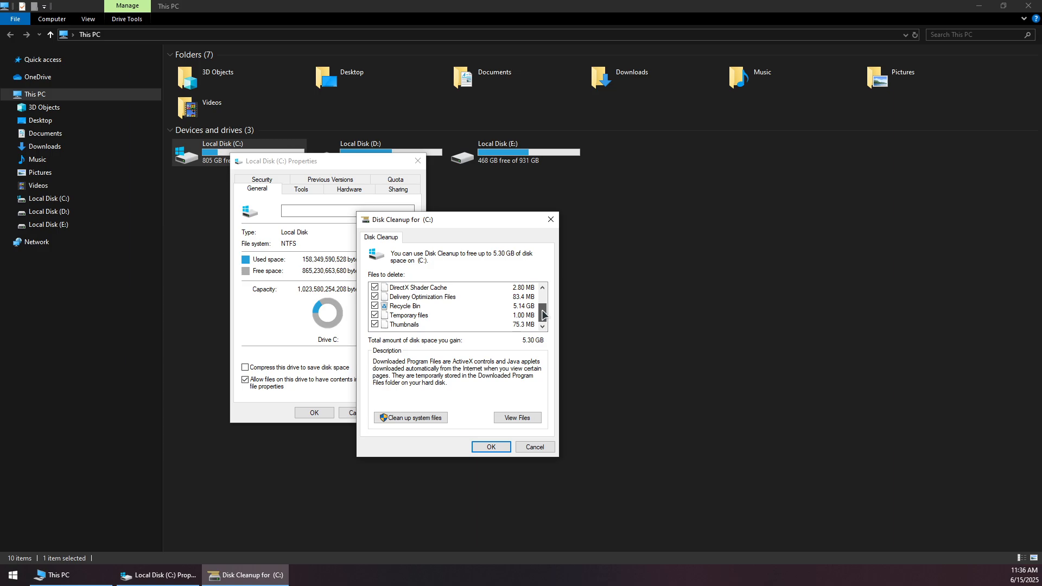
{"action": "scroll", "coordinate": [431, 319], "scroll_direction": "up", "scroll_amount": 1}
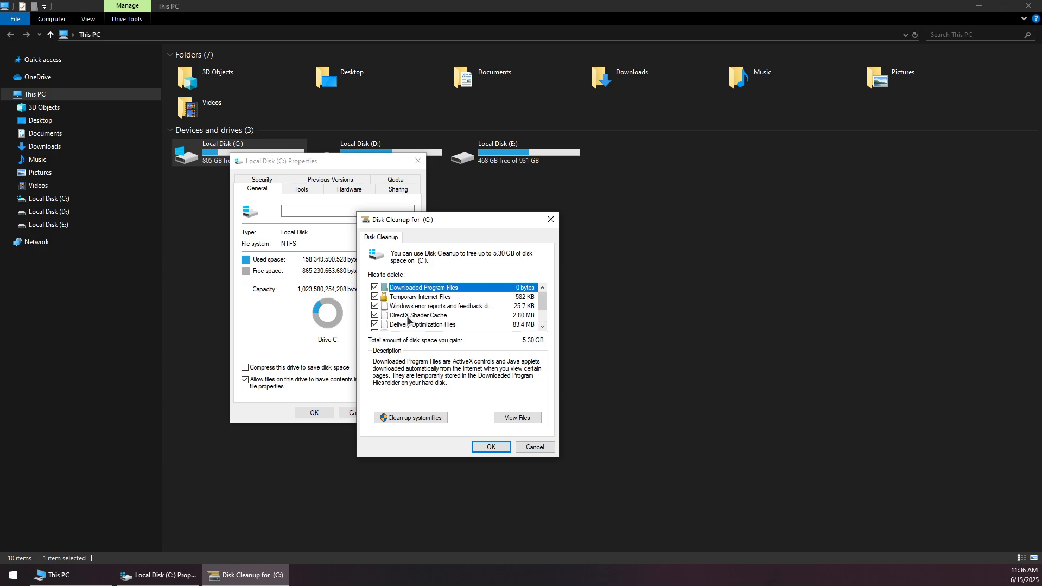
{"action": "left_click", "coordinate": [407, 318]}
{"action": "left_click", "coordinate": [394, 308]}
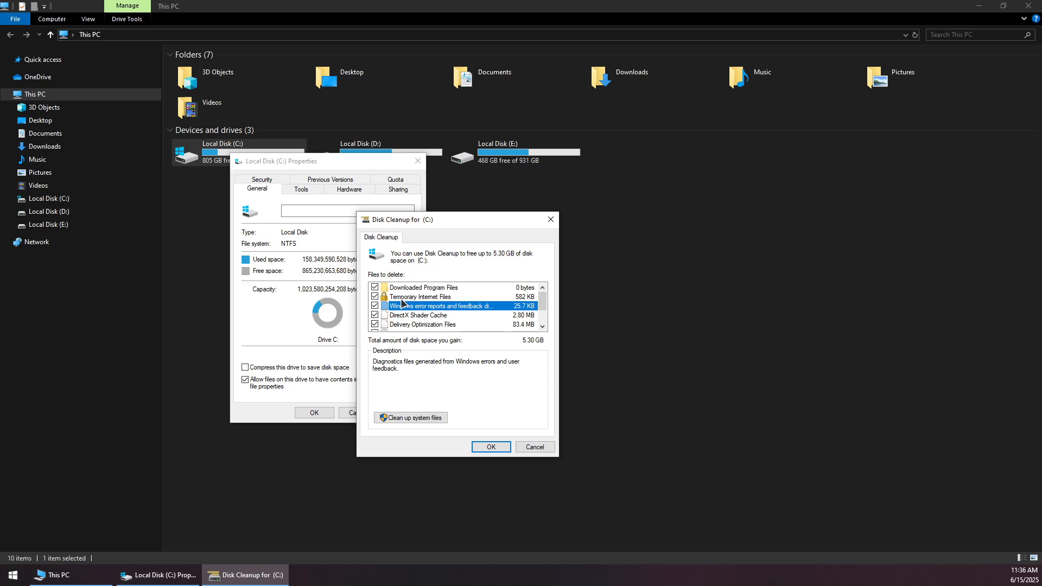
{"action": "scroll", "coordinate": [444, 305], "scroll_direction": "down", "scroll_amount": 1}
{"action": "left_click", "coordinate": [412, 300]}
{"action": "left_click", "coordinate": [418, 315]}
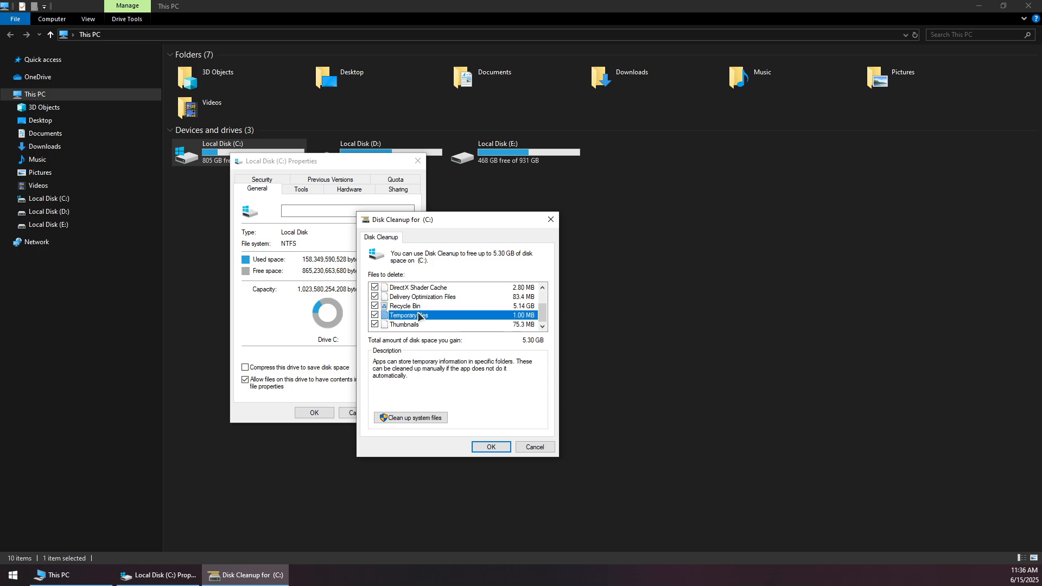
Include system files in the cleanup of drive C:, review the ticked categories, and permanently delete the files
{"action": "left_click", "coordinate": [403, 418]}
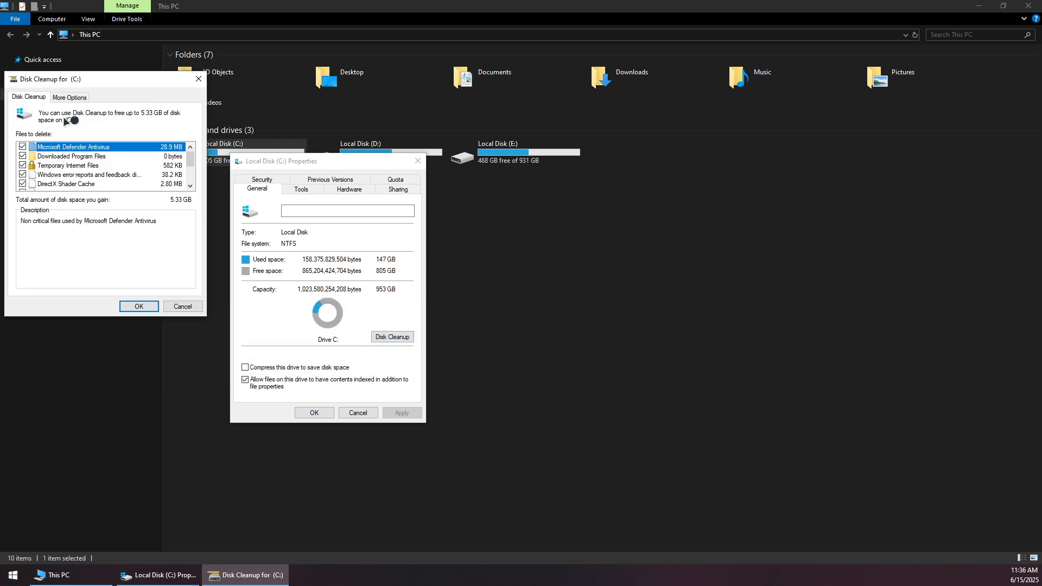
{"action": "left_click_drag", "start_coordinate": [382, 242], "coordinate": [384, 263]}
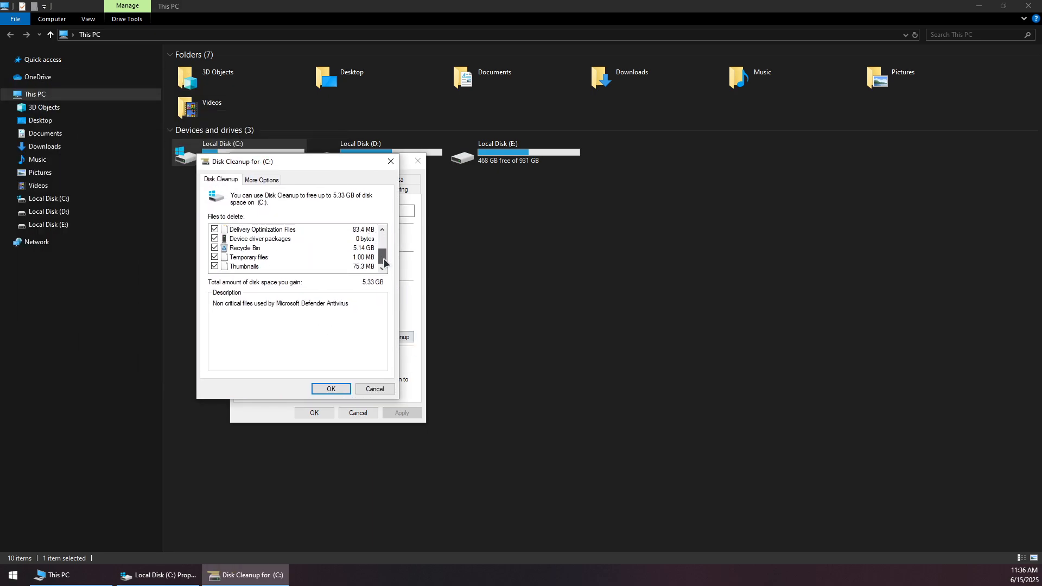
{"action": "scroll", "coordinate": [240, 262], "scroll_direction": "up", "scroll_amount": 1}
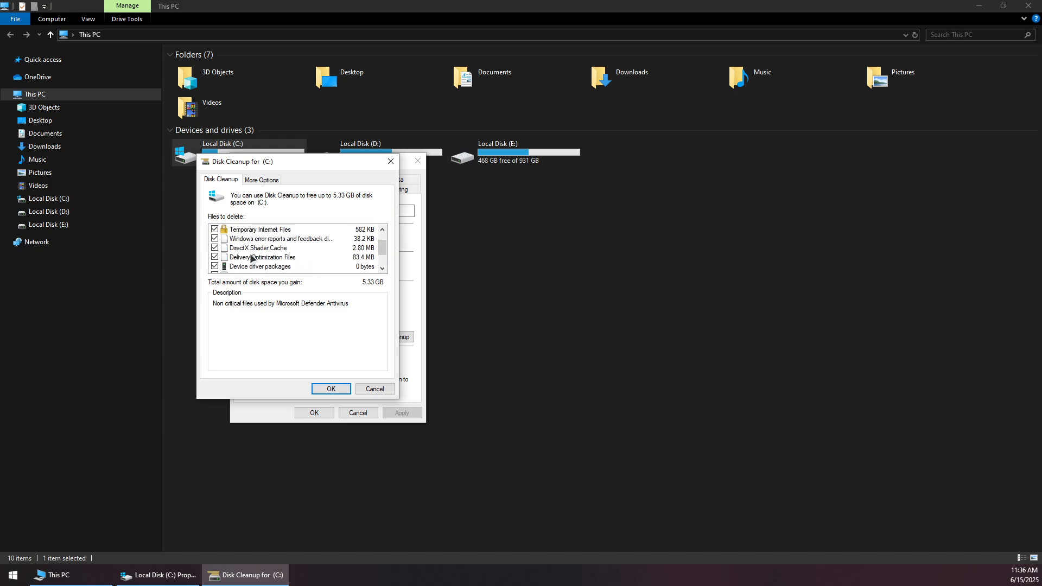
{"action": "scroll", "coordinate": [217, 251], "scroll_direction": "up", "scroll_amount": 1}
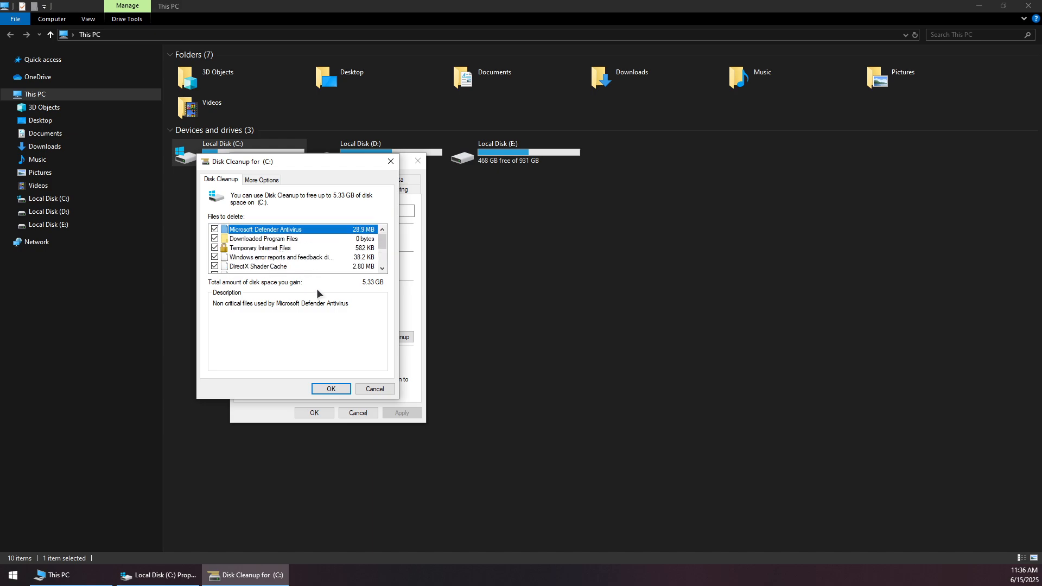
{"action": "left_click", "coordinate": [332, 390]}
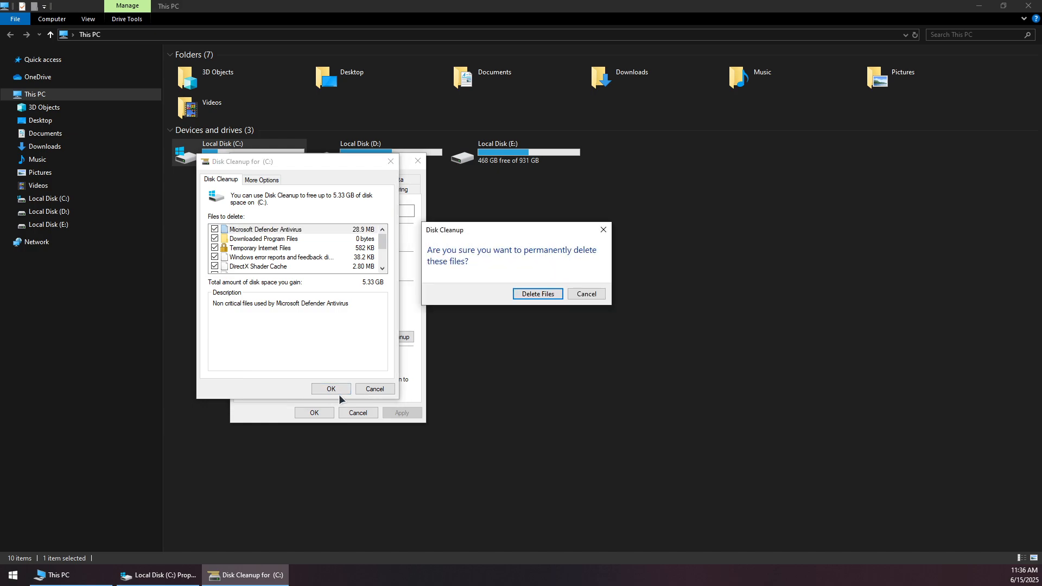
{"action": "left_click", "coordinate": [534, 296]}
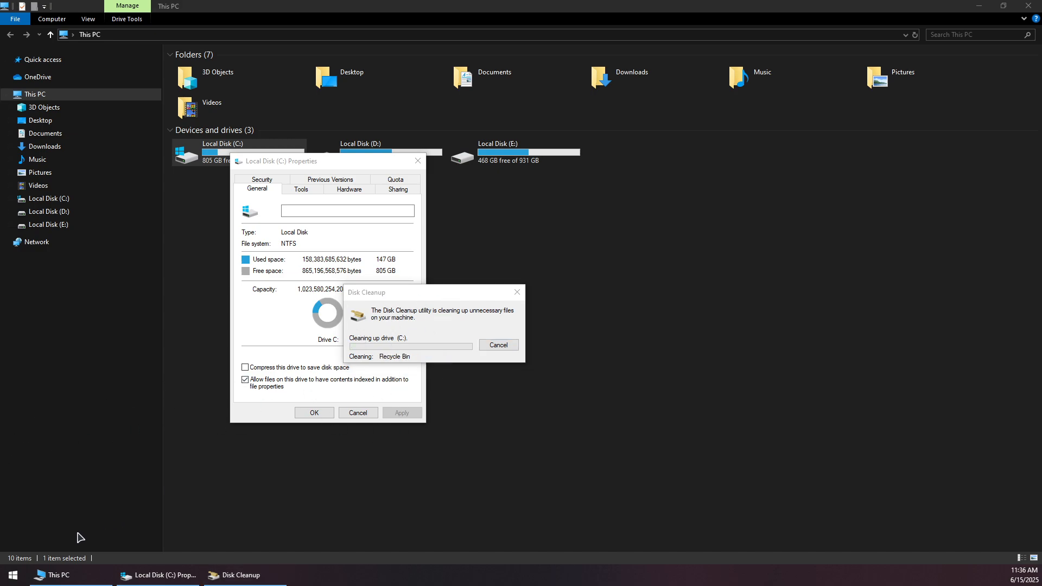
Open the Storage page of the Windows system settings to check Storage Sense and the usage of drive C:
{"action": "right_click", "coordinate": [13, 580]}
{"action": "left_click", "coordinate": [48, 478]}
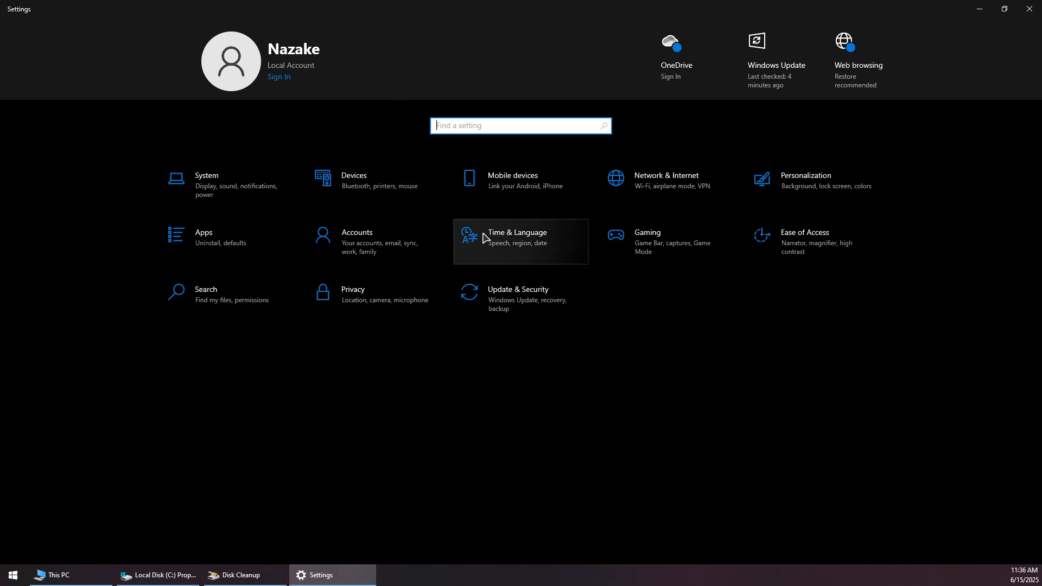
{"action": "left_click", "coordinate": [247, 210]}
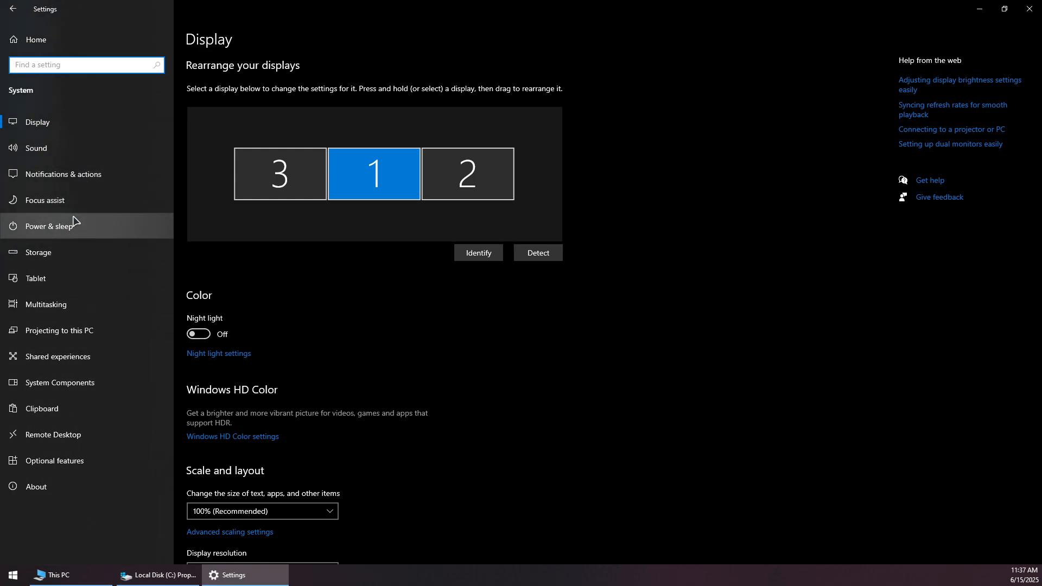
{"action": "left_click", "coordinate": [69, 252]}
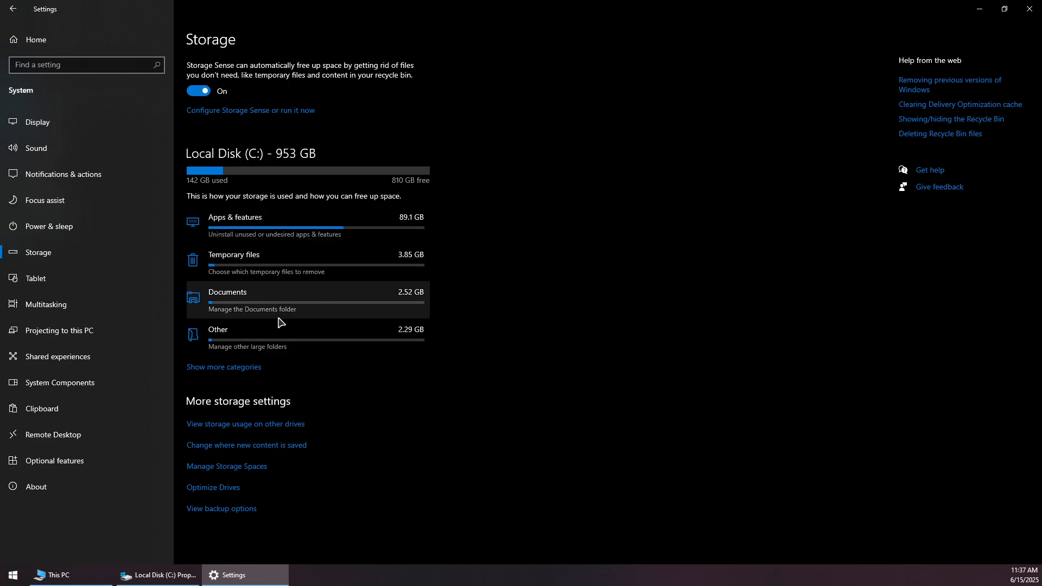
Close Settings, accept the Local Disk (C:) properties, and close File Explorer
{"action": "left_click", "coordinate": [1029, 9]}
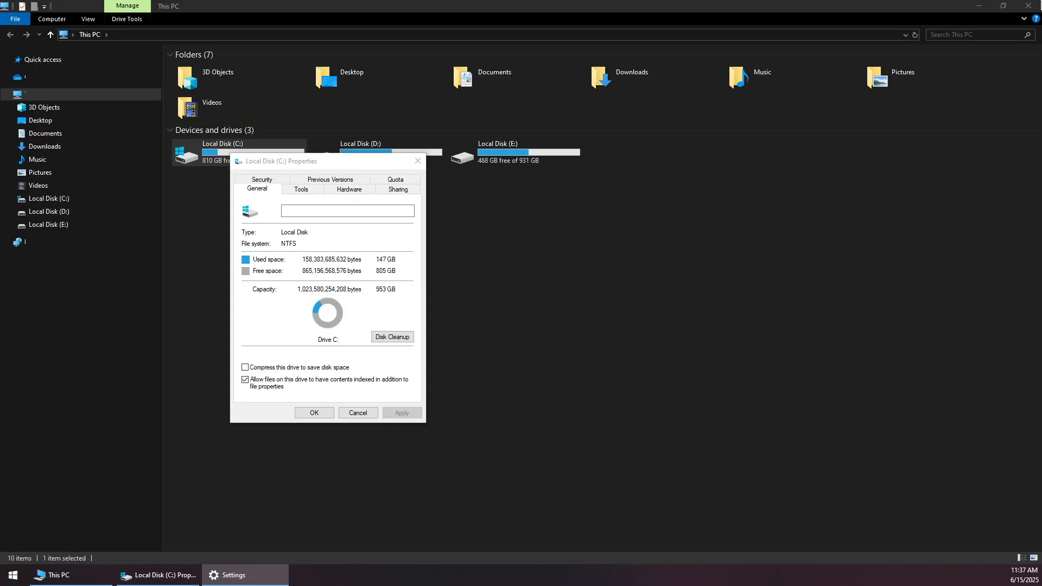
{"action": "left_click", "coordinate": [314, 414]}
{"action": "left_click", "coordinate": [1028, 5]}
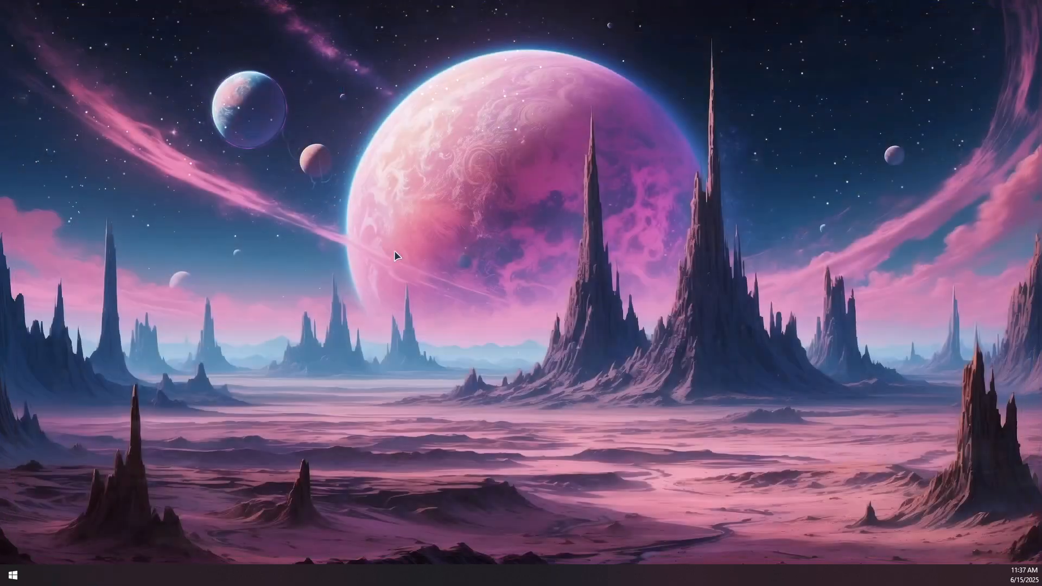
Reset the Microsoft Store cache by running wsreset, and minimize the Store window
{"action": "right_click", "coordinate": [11, 575]}
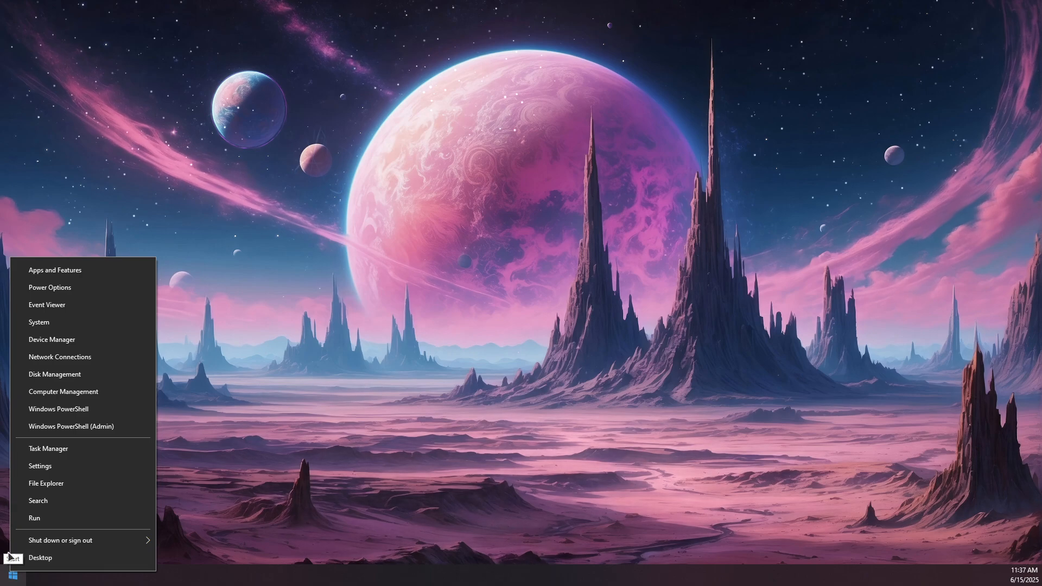
{"action": "left_click", "coordinate": [34, 518]}
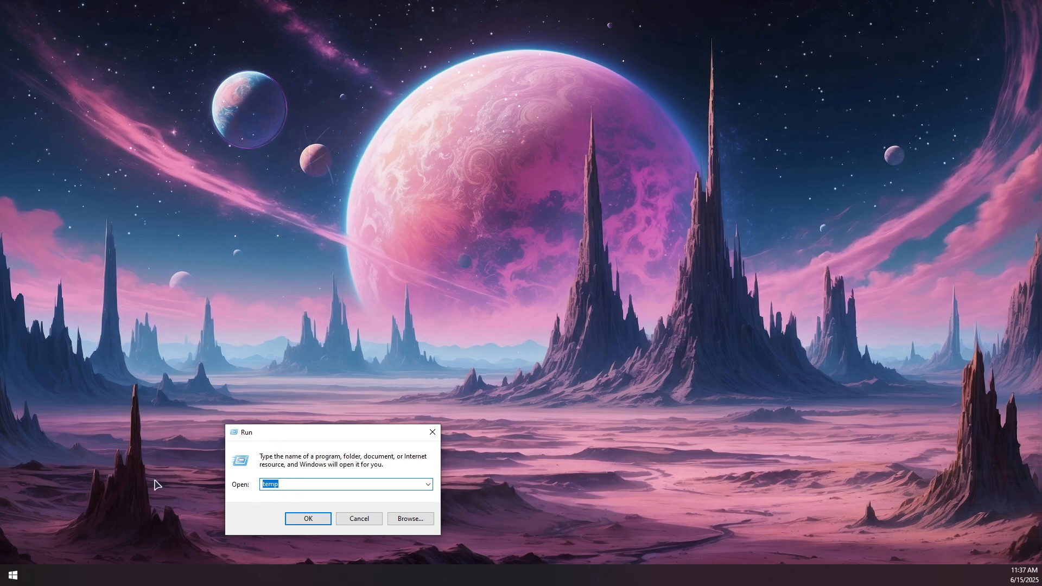
{"action": "type", "text": "wsreset.exe"}
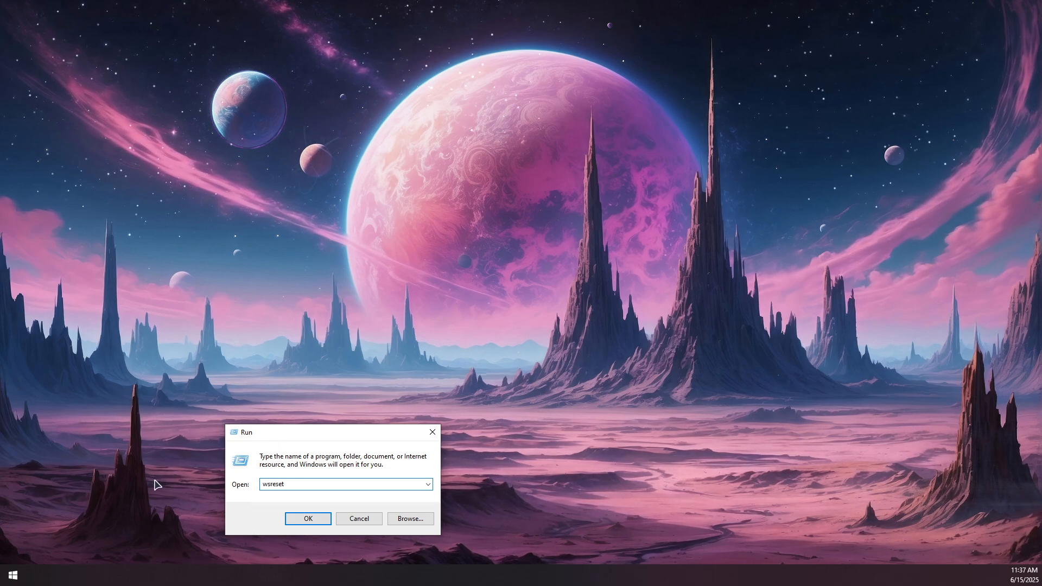
{"action": "left_click", "coordinate": [314, 522]}
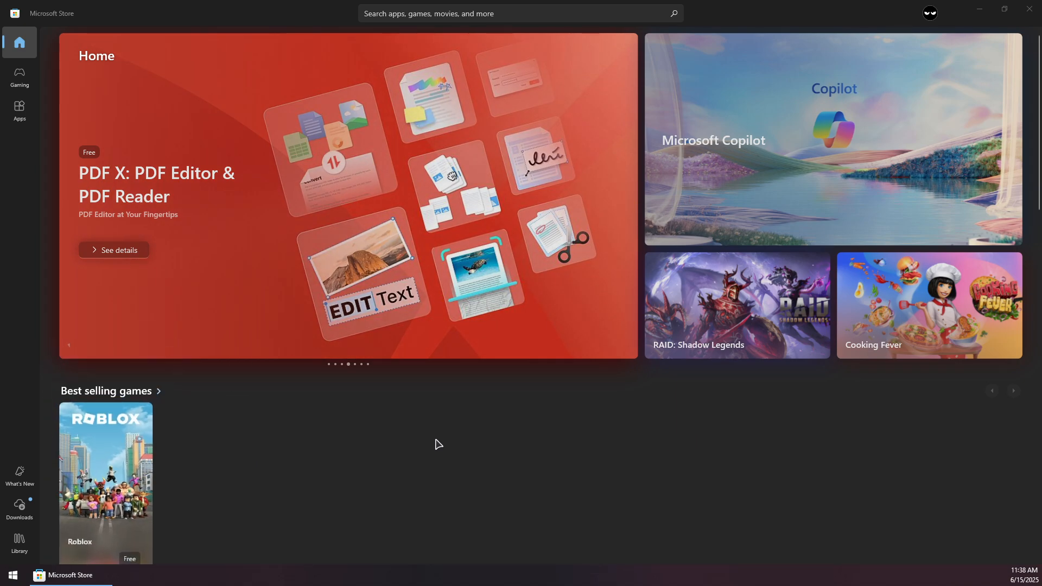
{"action": "left_click", "coordinate": [987, 13]}
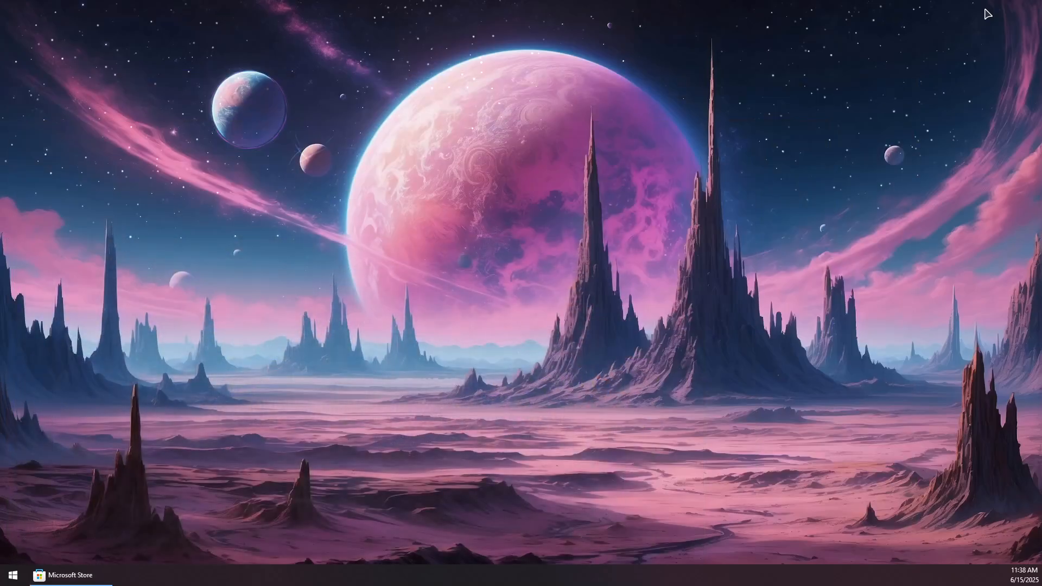
{"action": "left_click", "coordinate": [76, 575]}
{"action": "left_click", "coordinate": [76, 575]}
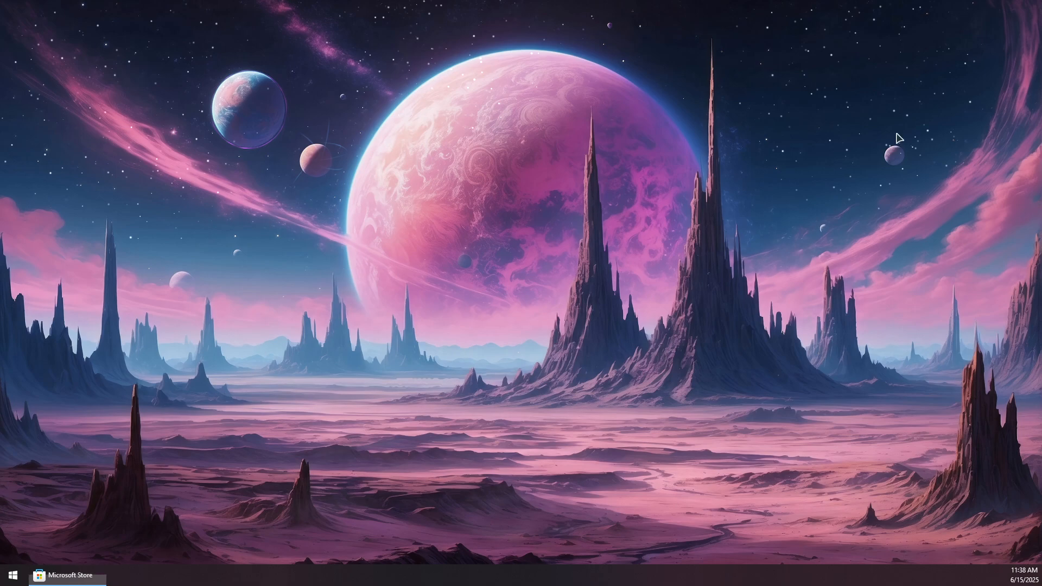
Run Get-AppXPackage Microsoft.WindowsStore | Foreach {Add-AppxPackage -DisableDevelopmentMode -Register "$($_.InstallLocation)\AppXManifest.xml"} in PowerShell as administrator, and close the console
{"action": "right_click", "coordinate": [19, 575]}
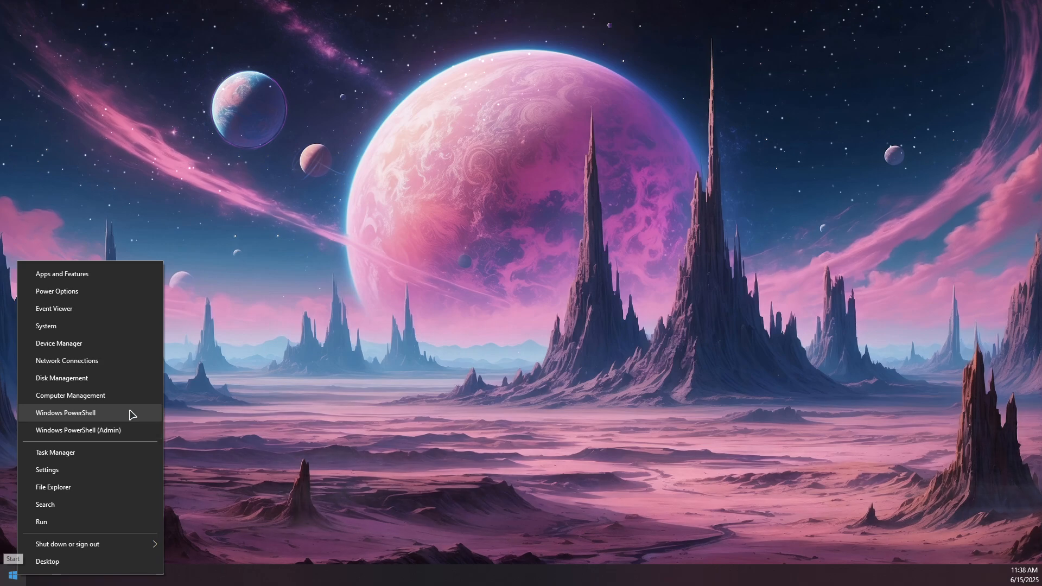
{"action": "left_click", "coordinate": [103, 430]}
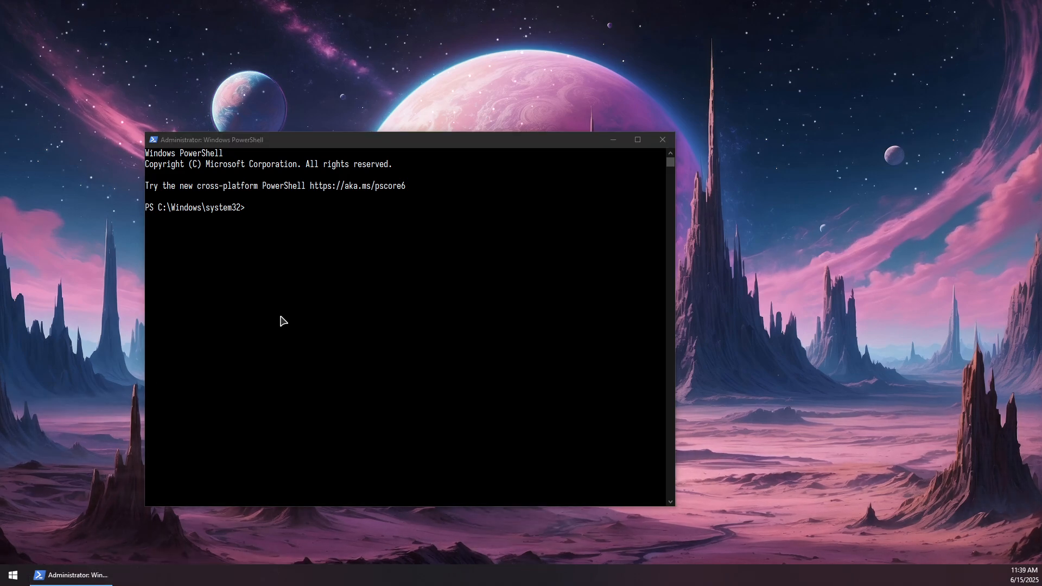
{"action": "left_click", "coordinate": [275, 223]}
{"action": "type", "text": "Get-AppXPackage Microsoft.WindowsStore | Foreach {Add-AppxPackage -DisableDevelopmentMode -Register \"$($_.InstallLocation)\\AppXManifest.xml\"}"}
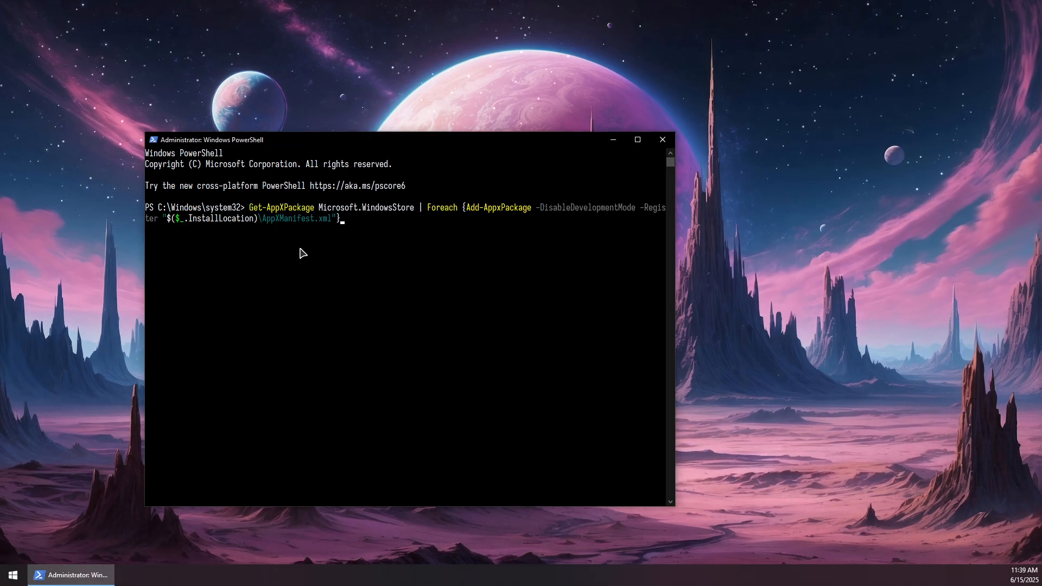
{"action": "key", "text": "Return"}
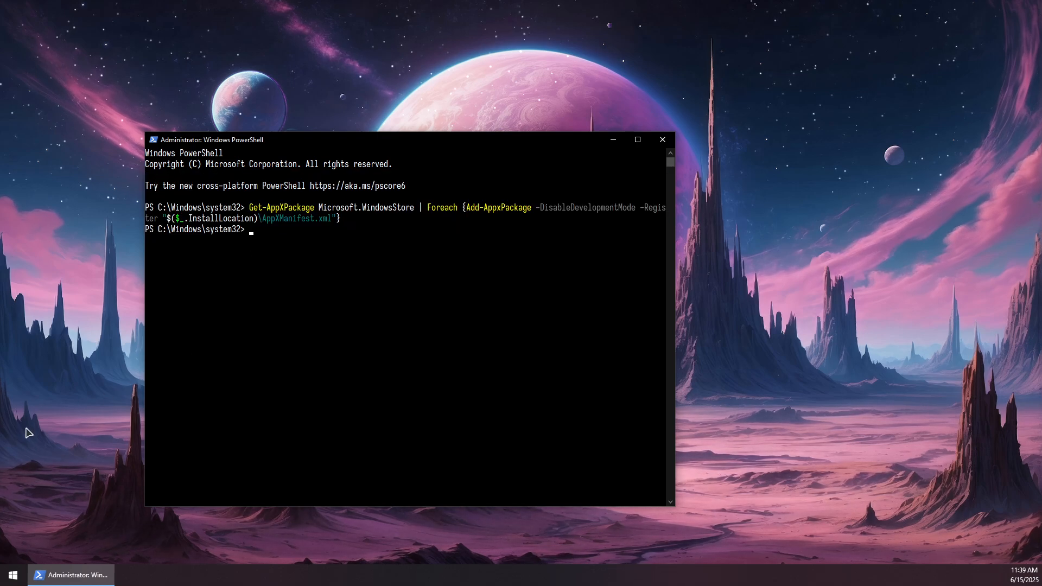
{"action": "left_click", "coordinate": [663, 141]}
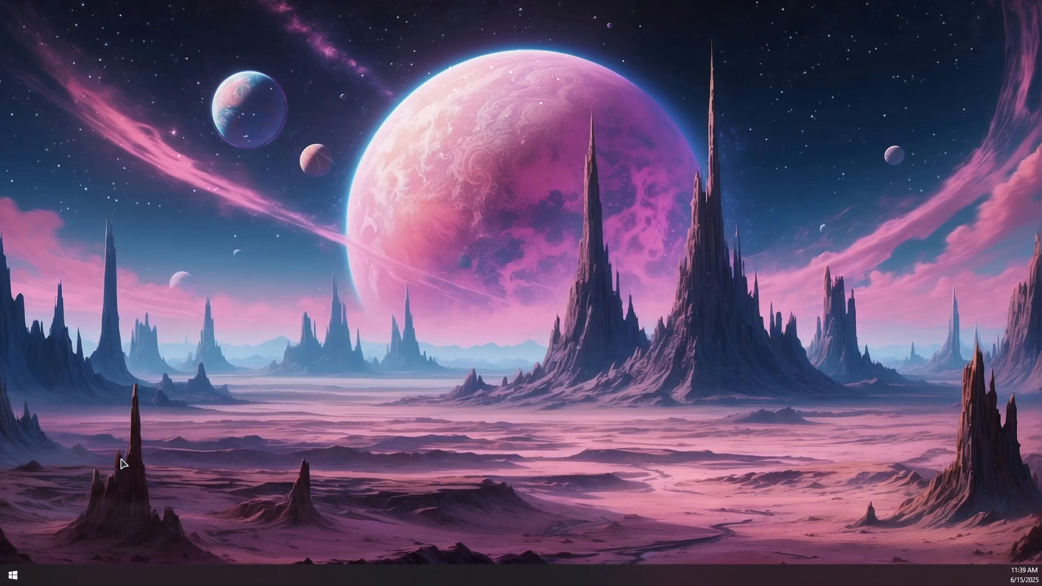
Open the Apps & features settings and search the installed apps for "store"
{"action": "right_click", "coordinate": [13, 576]}
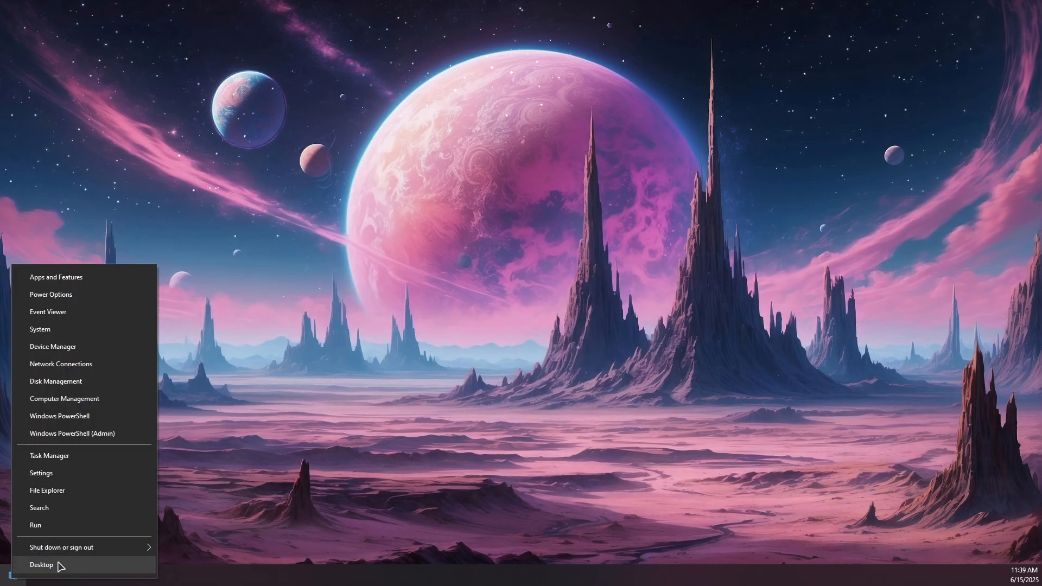
{"action": "left_click", "coordinate": [62, 279]}
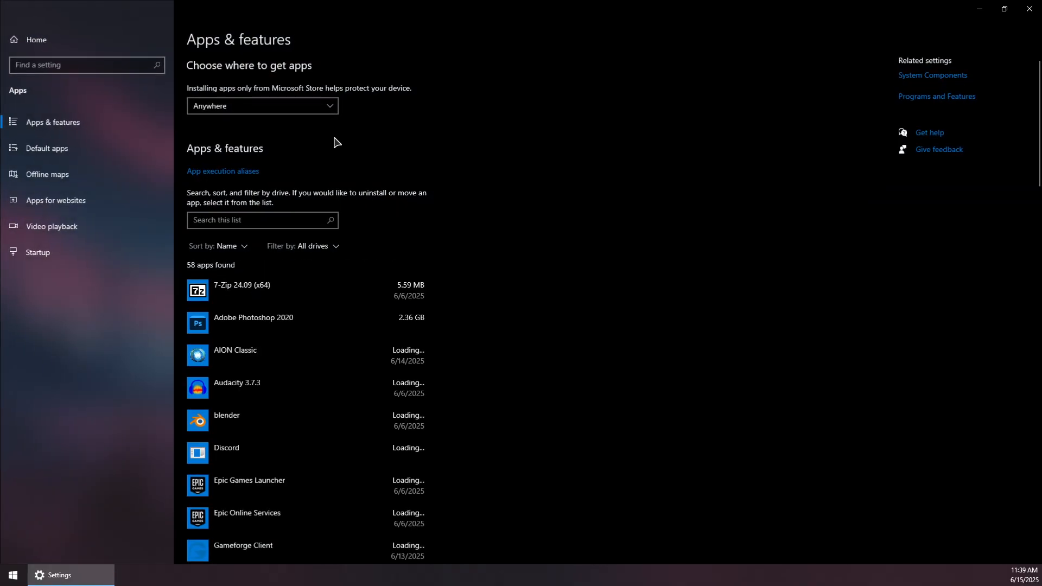
{"action": "left_click", "coordinate": [226, 221]}
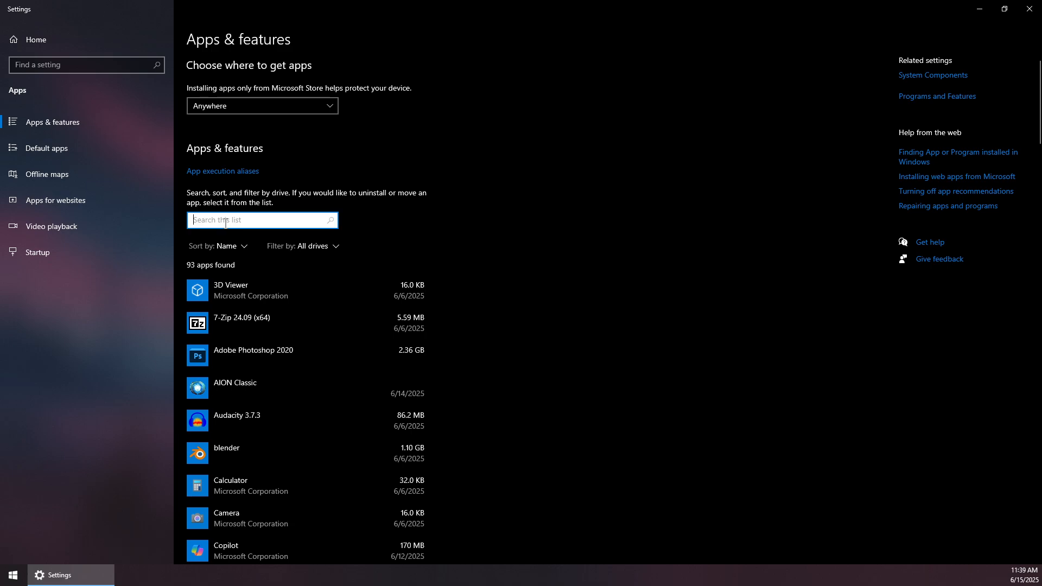
{"action": "type", "text": "store"}
{"action": "key", "text": "ctrl+a"}
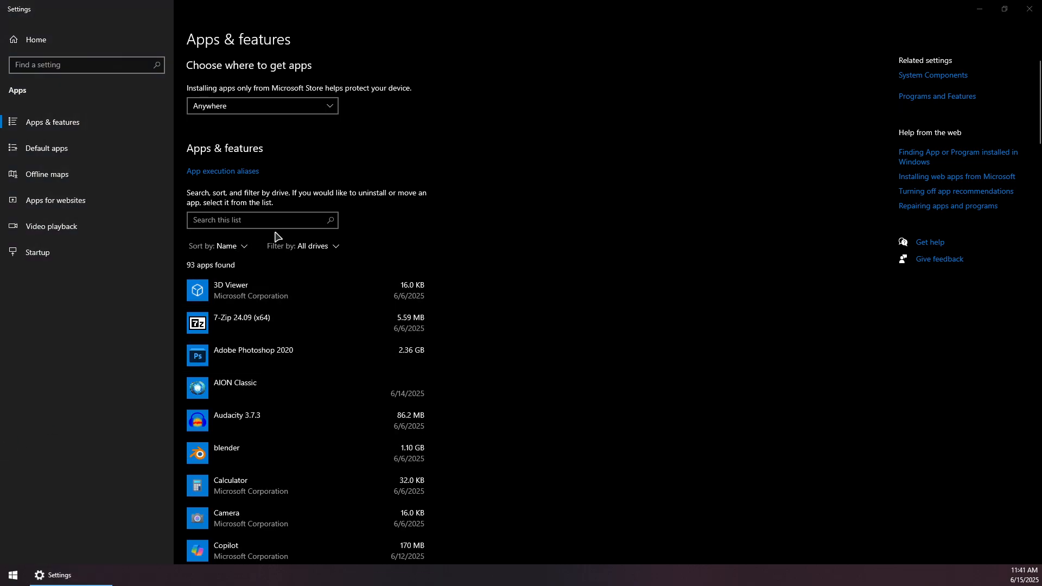
Review the installed apps list and the modify and uninstall options offered for AION Classic
{"action": "left_click", "coordinate": [277, 225]}
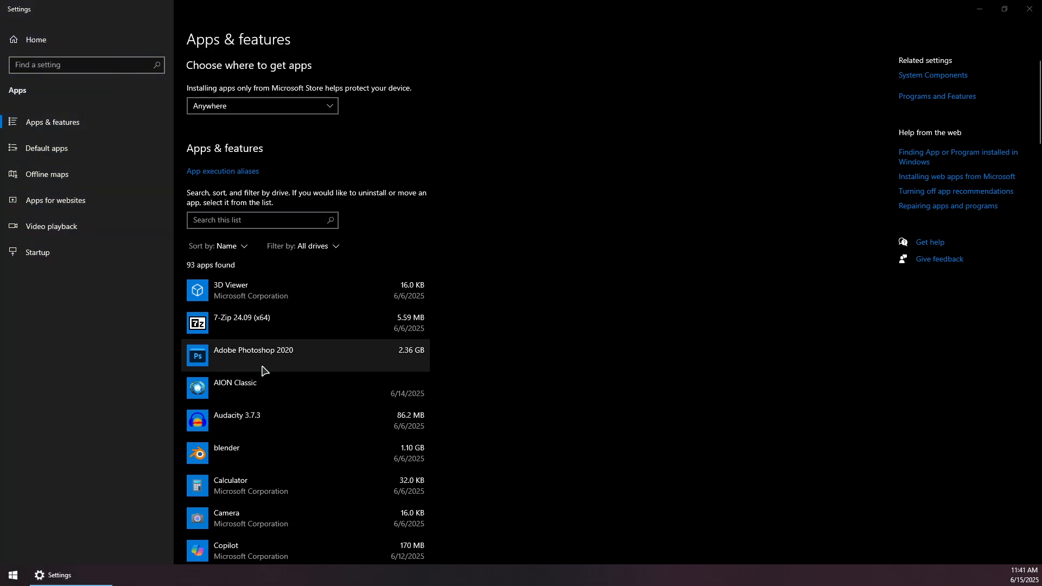
{"action": "left_click", "coordinate": [258, 393]}
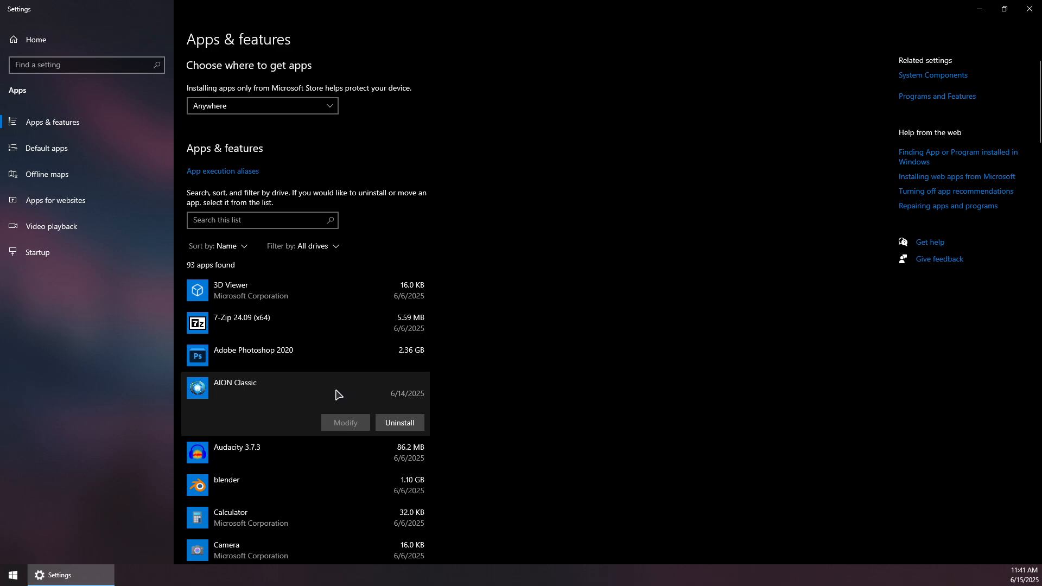
{"action": "scroll", "coordinate": [313, 291], "scroll_direction": "down", "scroll_amount": 2}
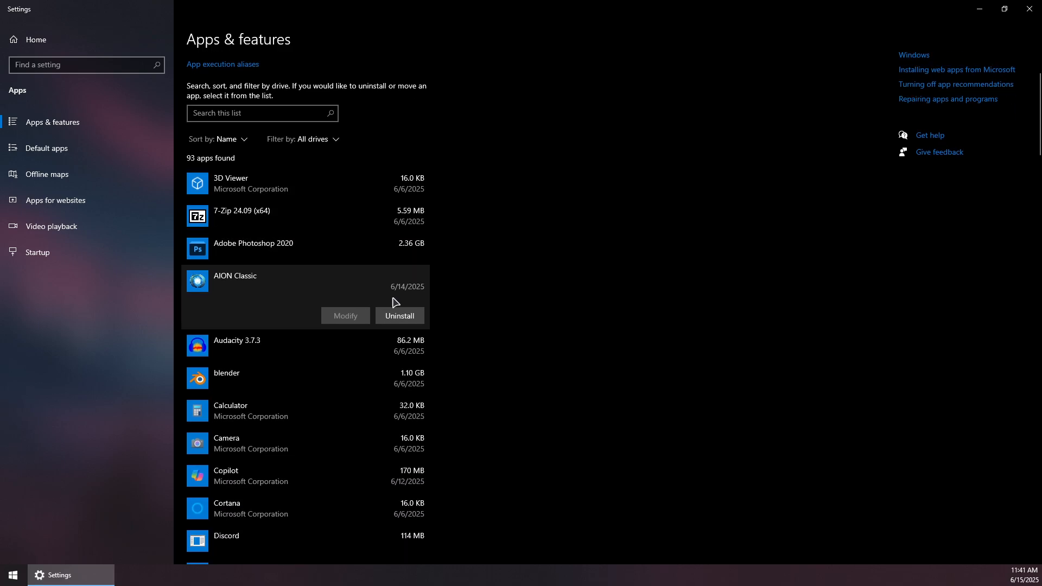
{"action": "scroll", "coordinate": [282, 310], "scroll_direction": "down", "scroll_amount": 5}
{"action": "scroll", "coordinate": [274, 314], "scroll_direction": "up", "scroll_amount": 5}
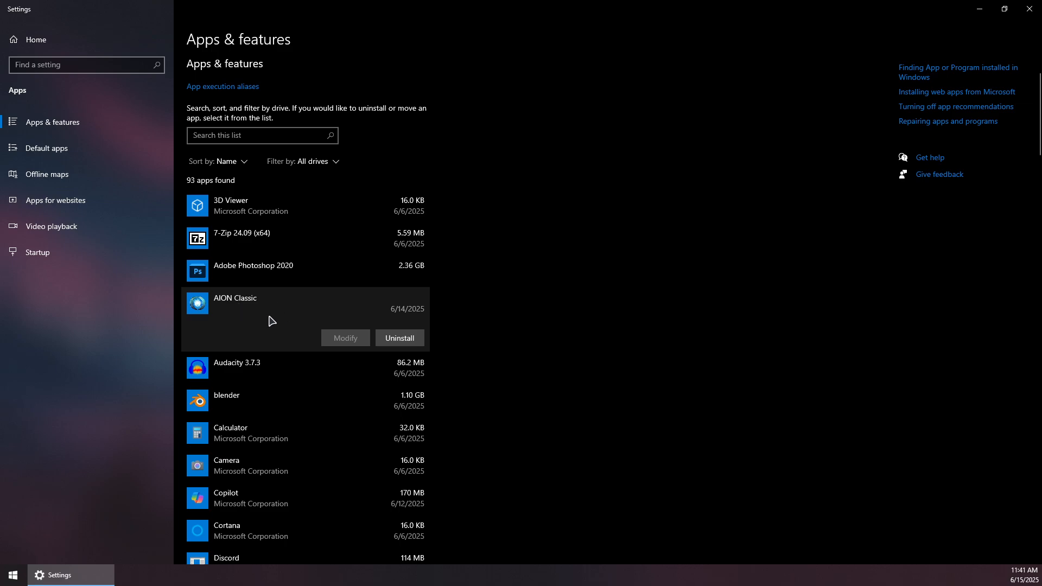
{"action": "scroll", "coordinate": [271, 321], "scroll_direction": "up", "scroll_amount": 2}
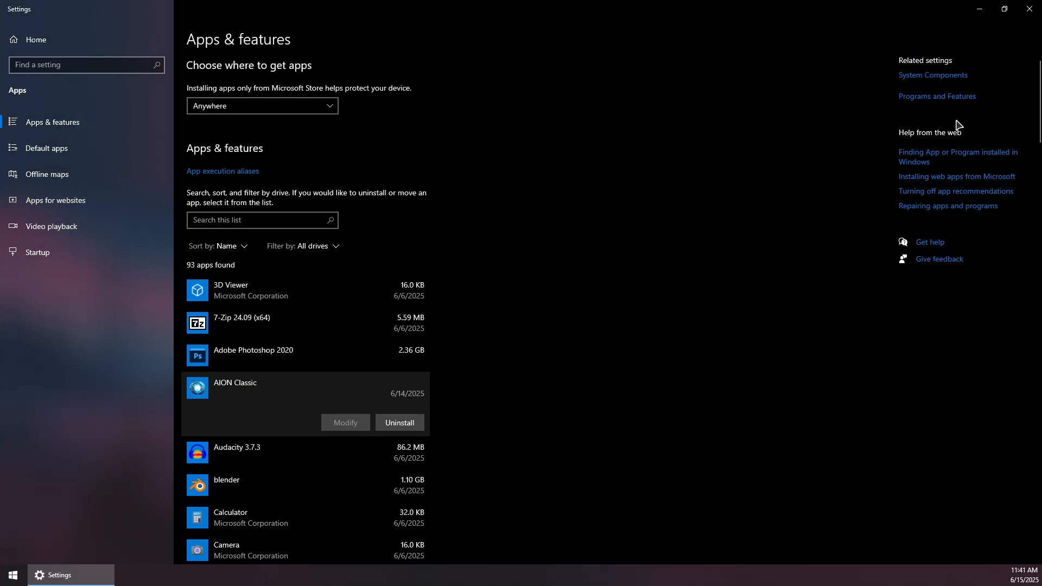
Repair and reset the Microsoft Store through its advanced options in System Components, and close Settings
{"action": "left_click", "coordinate": [943, 82]}
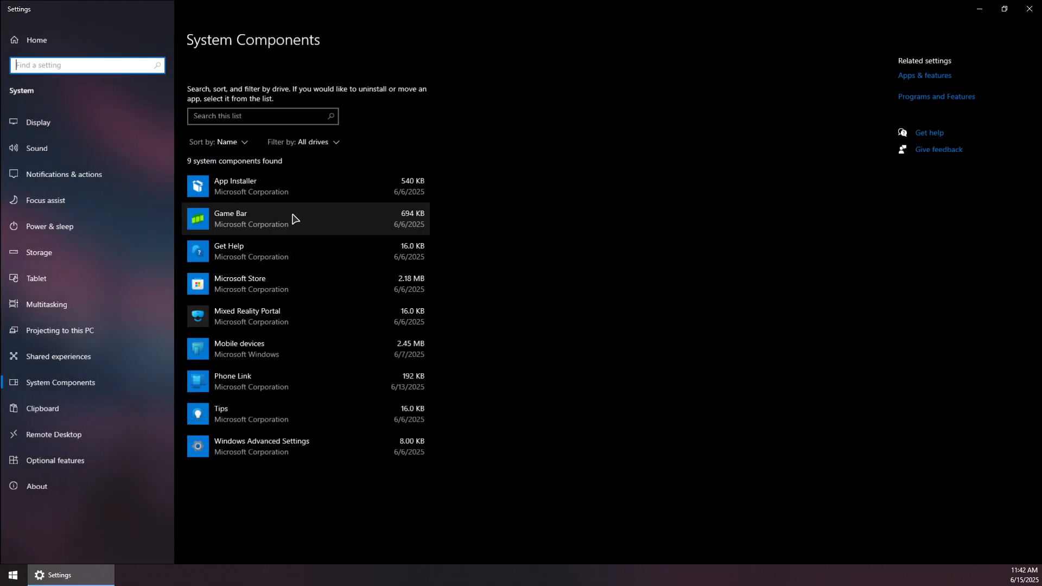
{"action": "left_click", "coordinate": [255, 288]}
{"action": "left_click", "coordinate": [245, 303]}
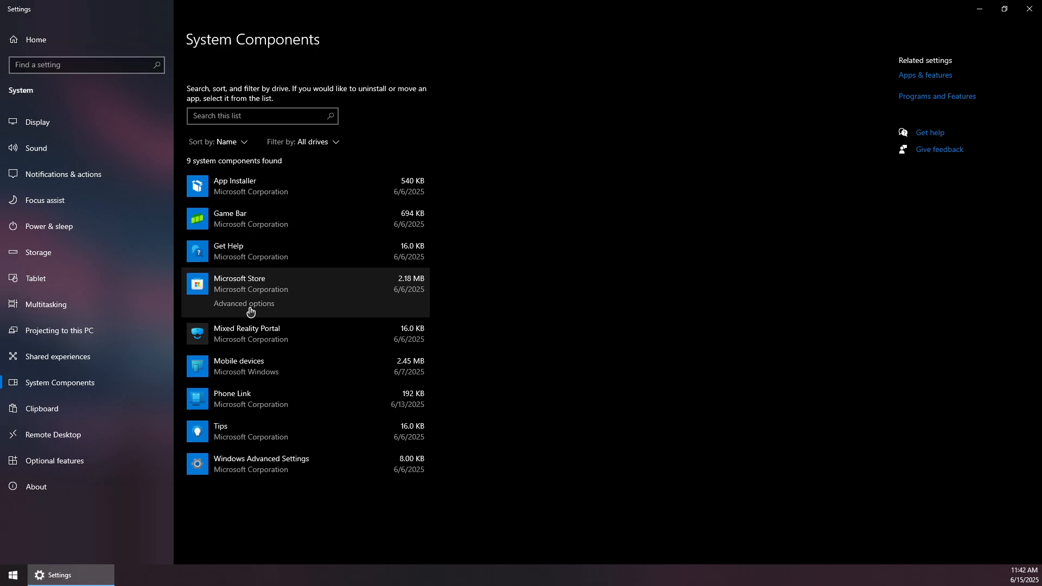
{"action": "scroll", "coordinate": [233, 249], "scroll_direction": "down", "scroll_amount": 5}
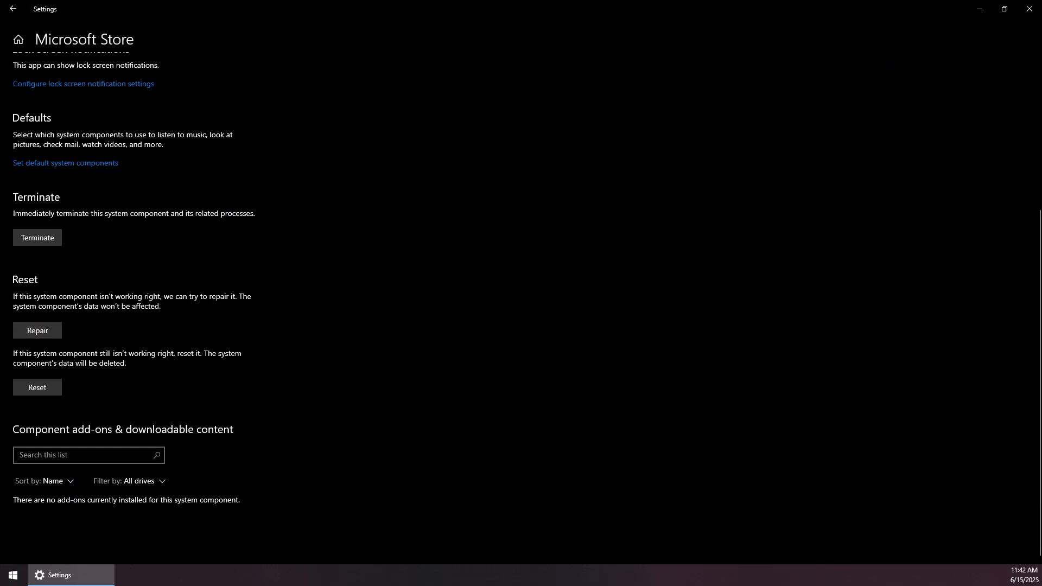
{"action": "left_click", "coordinate": [54, 337]}
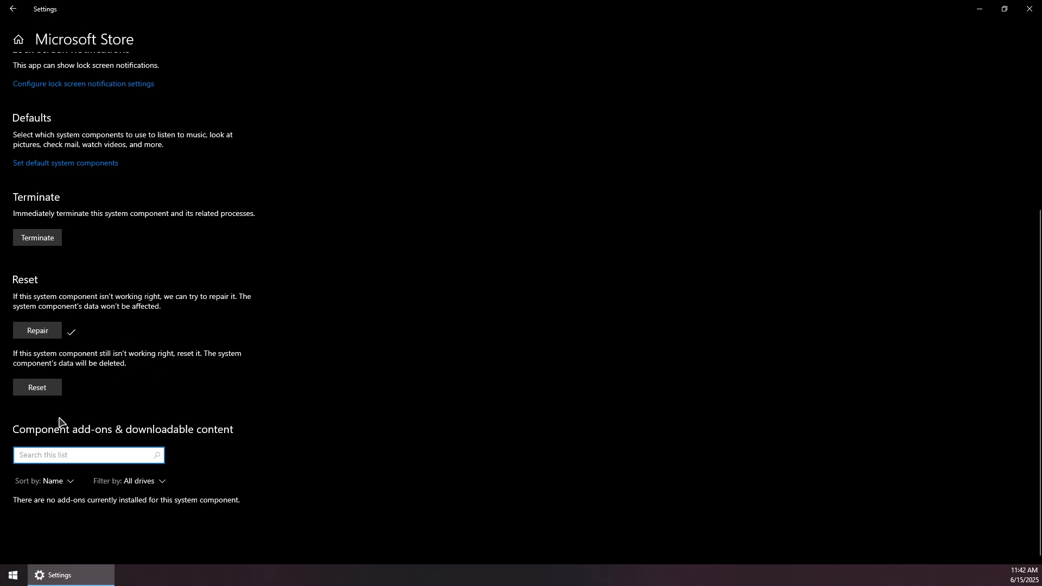
{"action": "left_click", "coordinate": [51, 386]}
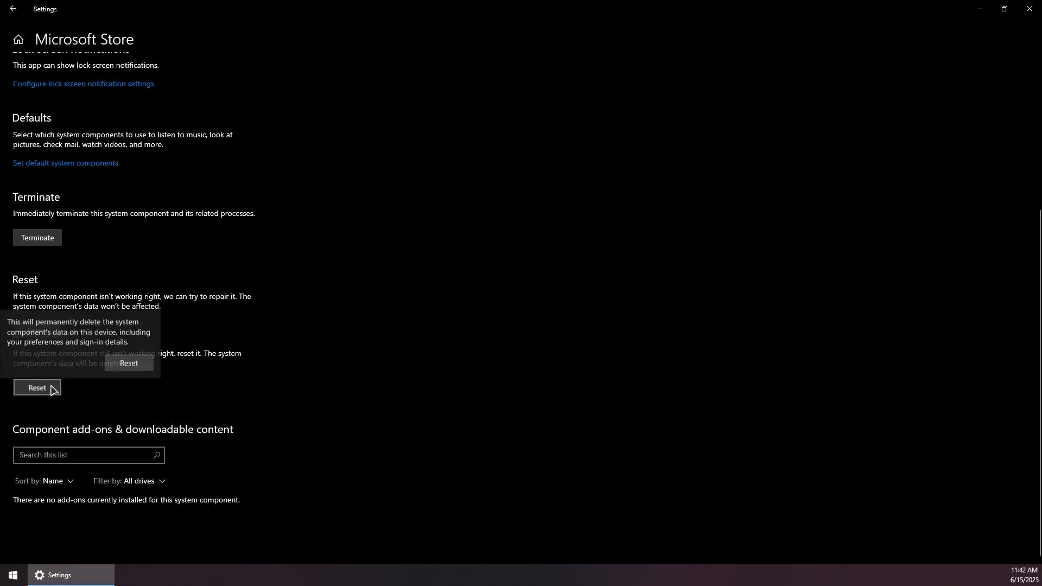
{"action": "left_click", "coordinate": [130, 362]}
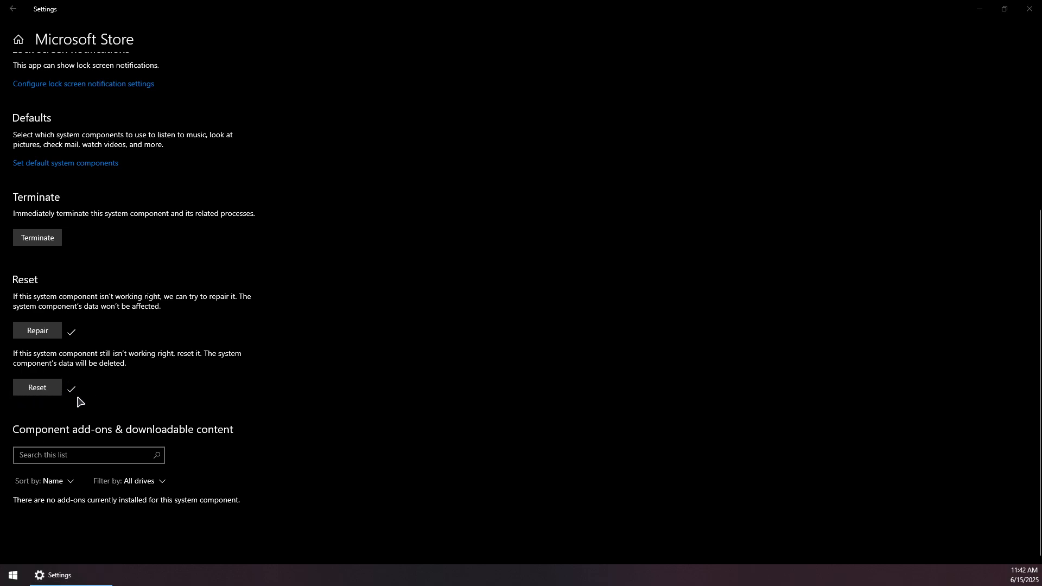
{"action": "left_click", "coordinate": [1030, 9]}
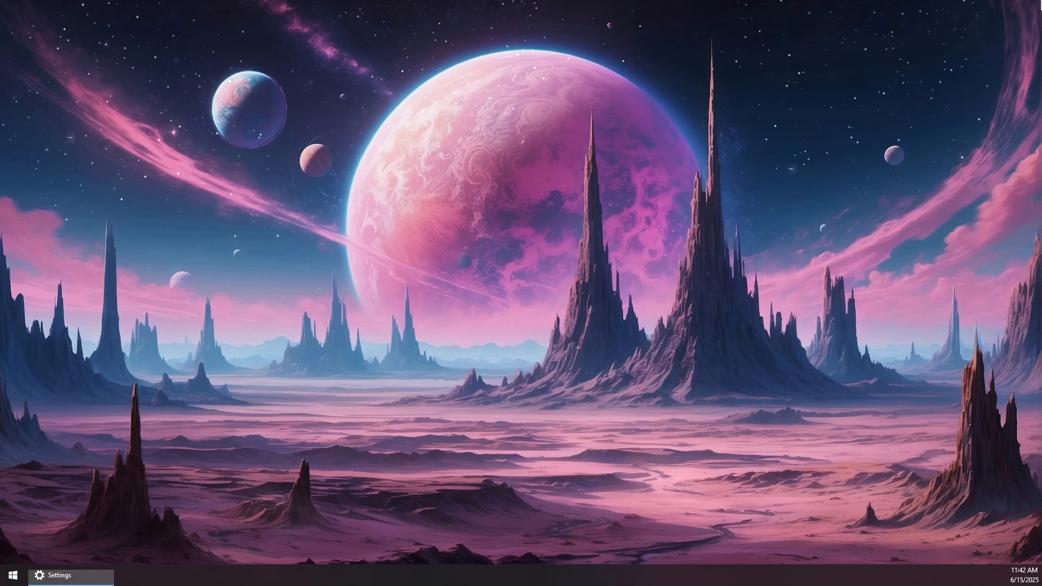
Find the Microsoft Store with the search term "mic", launch it and maximize its window
{"action": "left_click", "coordinate": [12, 577]}
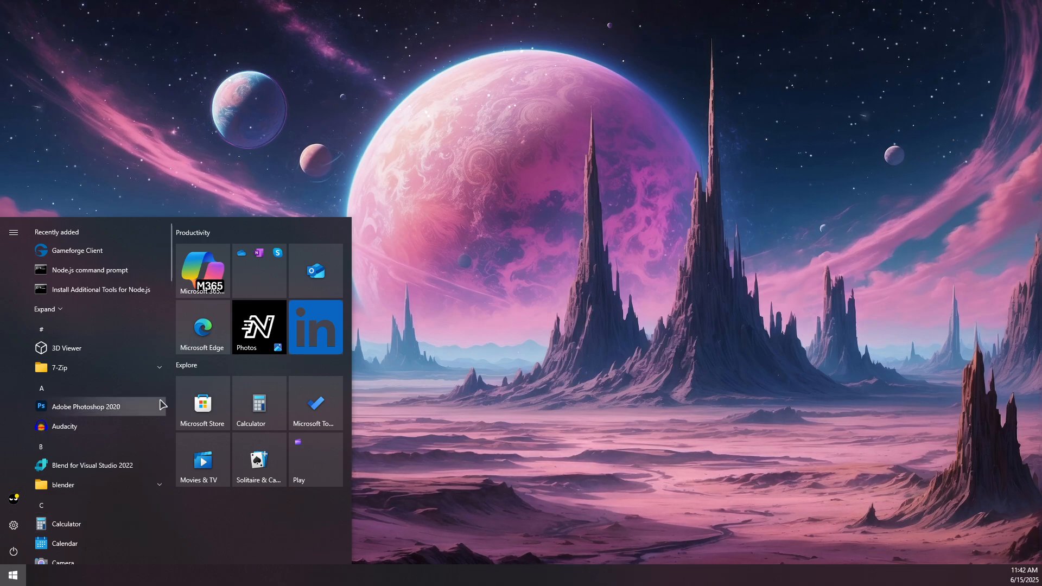
{"action": "type", "text": "mic"}
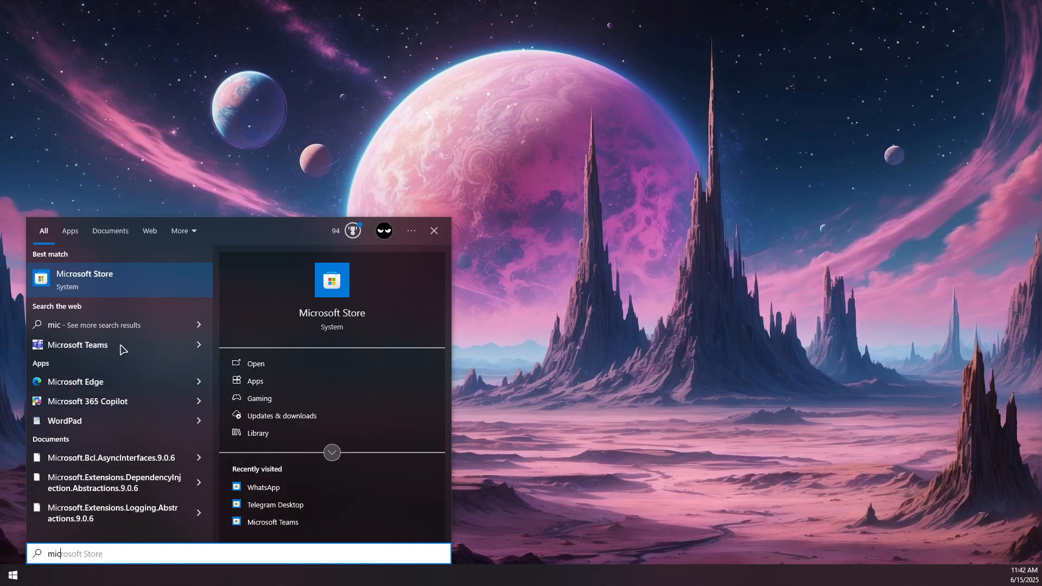
{"action": "left_click", "coordinate": [136, 273]}
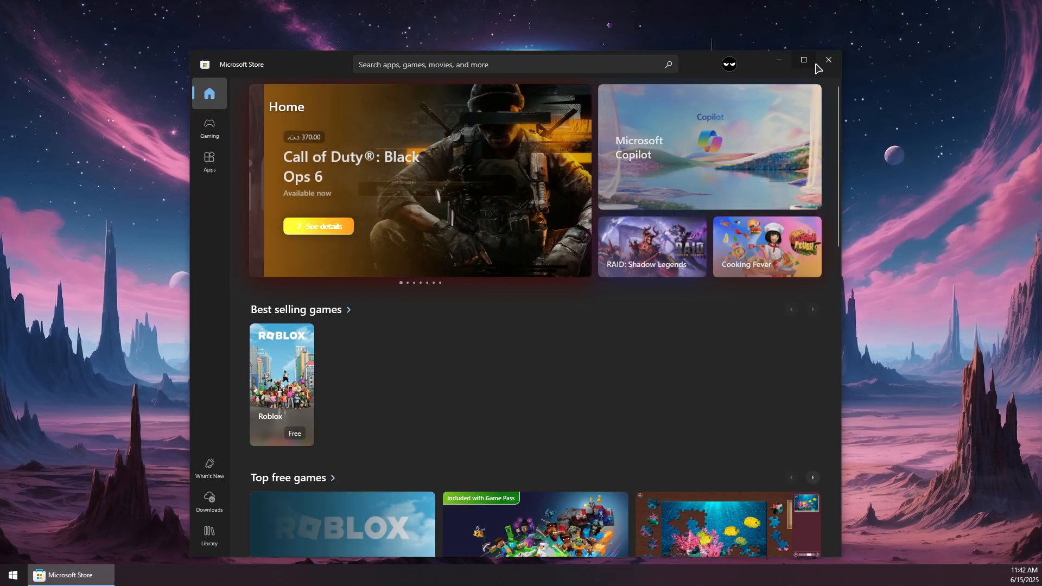
{"action": "left_click", "coordinate": [807, 63]}
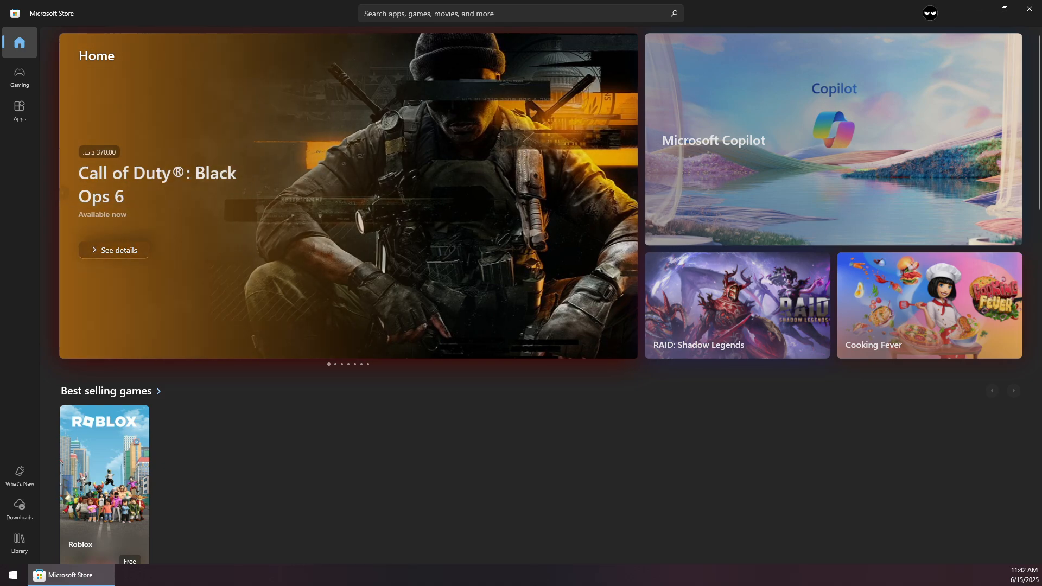